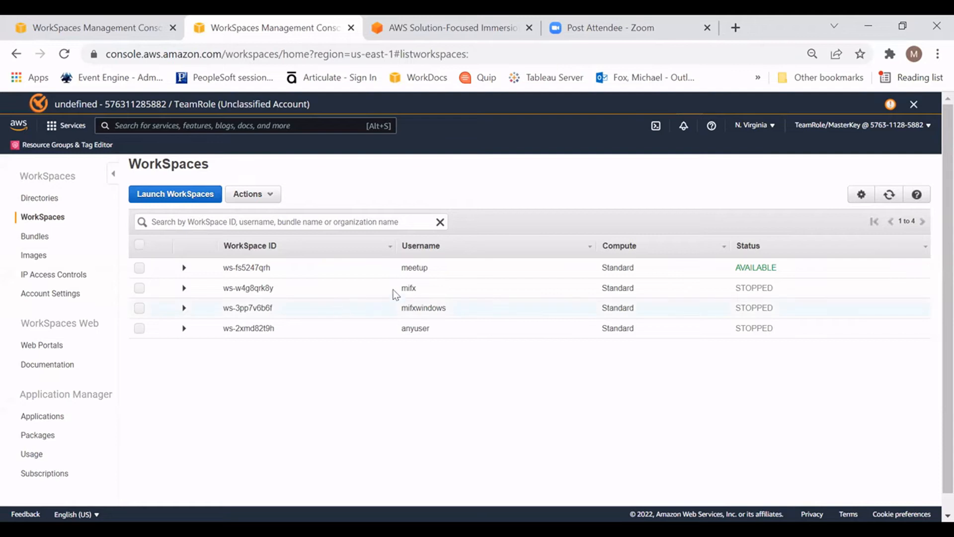
# Step: Begin setting up a new WorkSpaces directory and choose Simple AD as the directory type
pyautogui.click(110, 26)
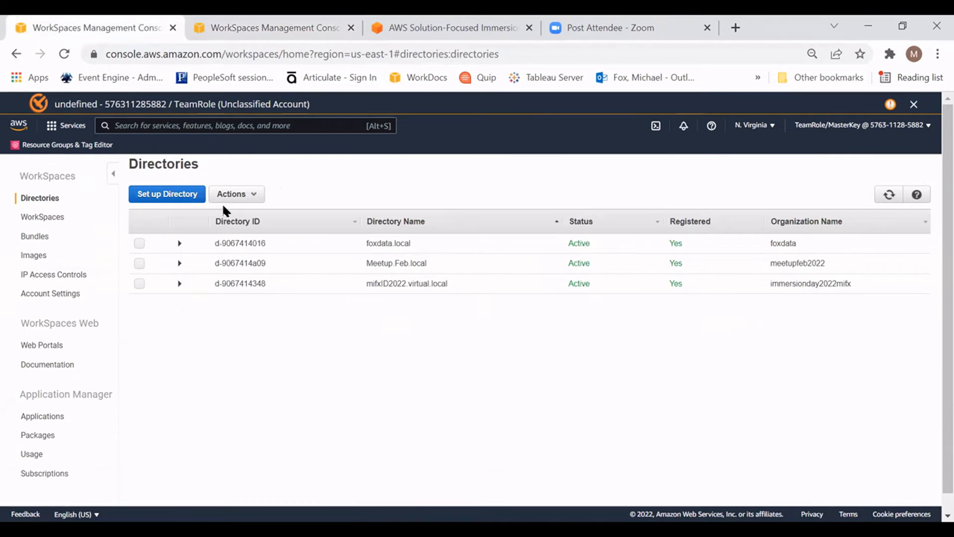
pyautogui.click(183, 198)
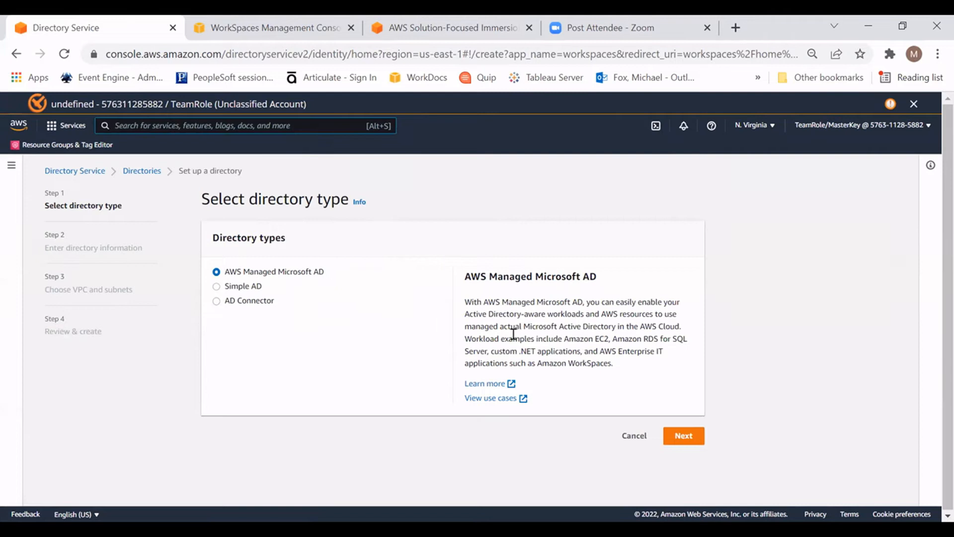
pyautogui.click(222, 286)
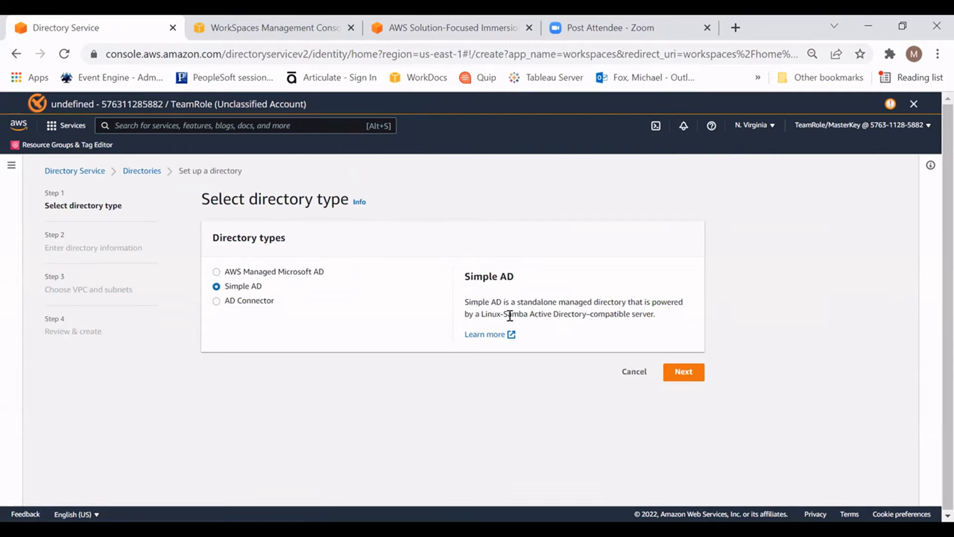
pyautogui.click(685, 380)
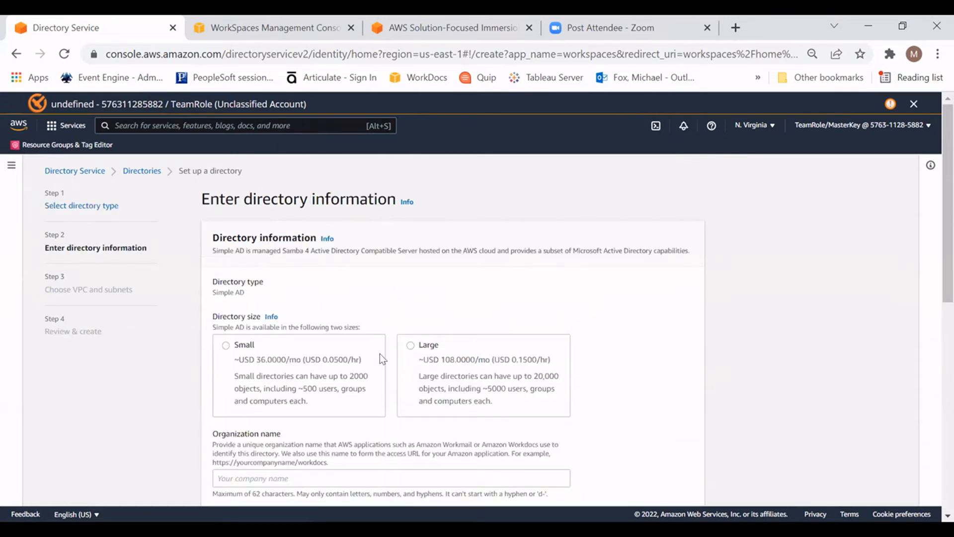
# Step: Choose the Small directory size for the Simple AD directory
pyautogui.scroll(-2, 464, 324)
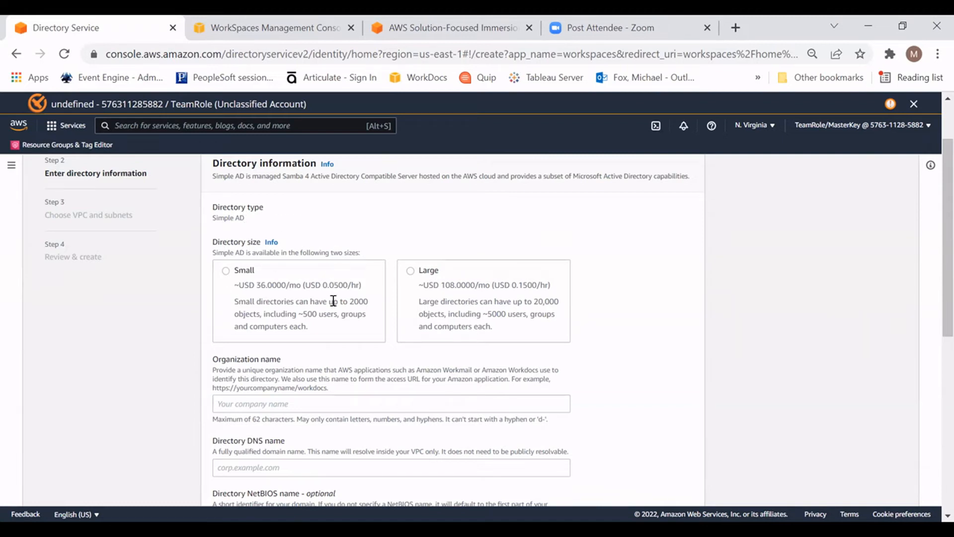
pyautogui.click(342, 284)
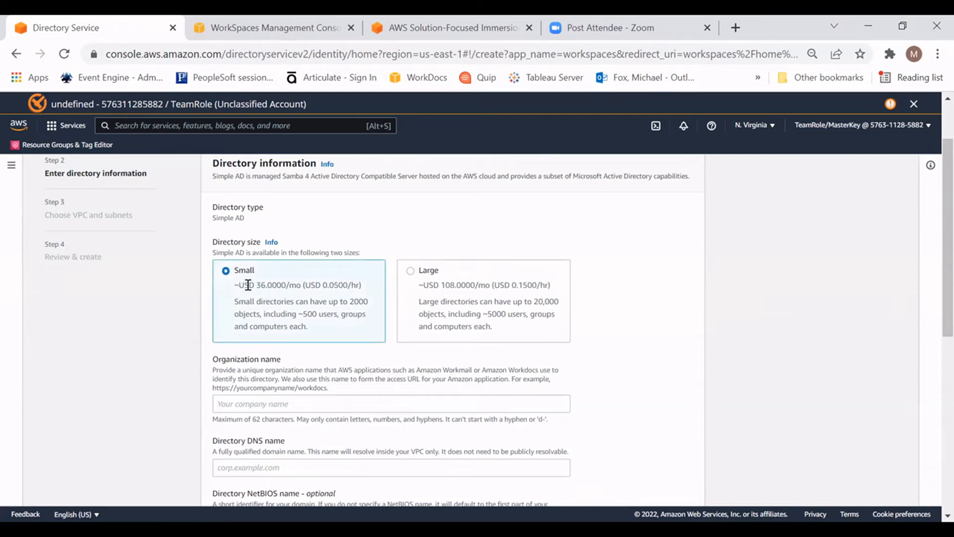
pyautogui.moveTo(243, 281); pyautogui.dragTo(285, 282)
pyautogui.click(322, 279)
# Step: Set the organization name to MeetupBasic and the directory DNS name to meetup.feb.local
pyautogui.click(328, 405)
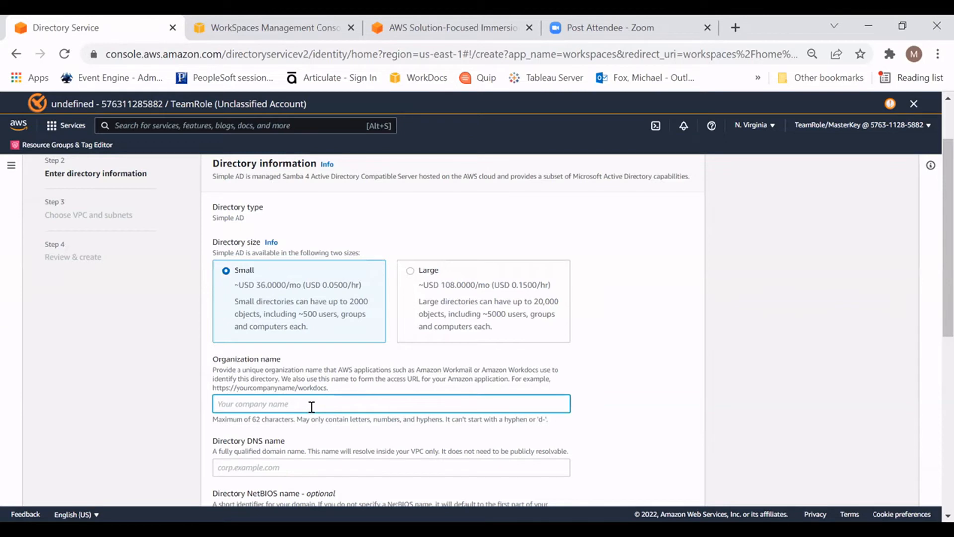
pyautogui.write('MeetupBasic')
pyautogui.scroll(-2, 389, 413)
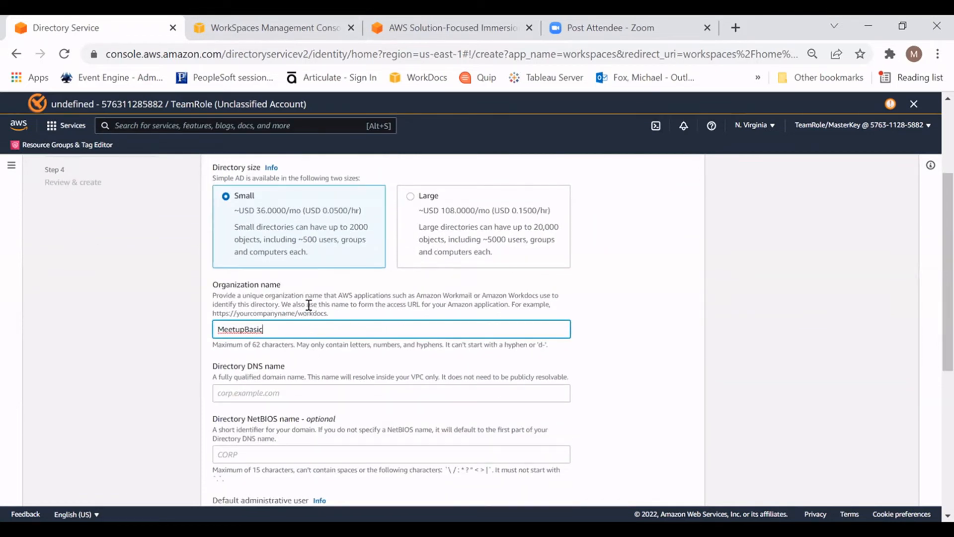
pyautogui.click(277, 393)
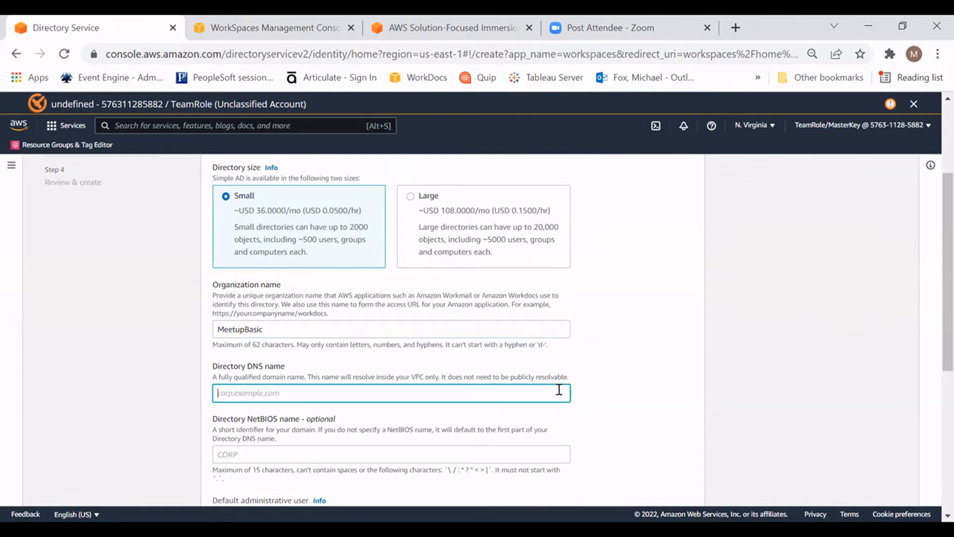
pyautogui.write('meetup.feb.local')
# Step: Enter the administrator password for the directory and repeat it in the confirmation field
pyautogui.scroll(-3, 344, 382)
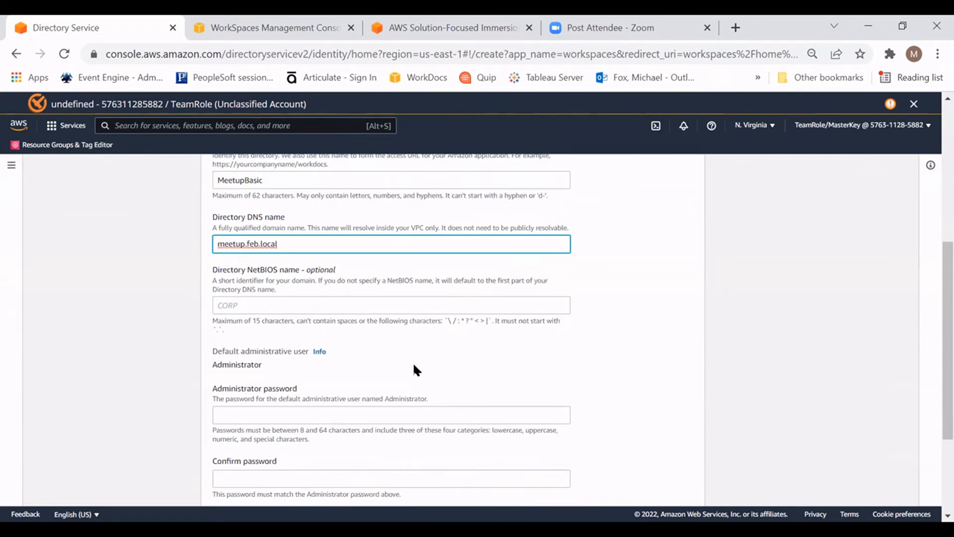
pyautogui.scroll(-1, 387, 334)
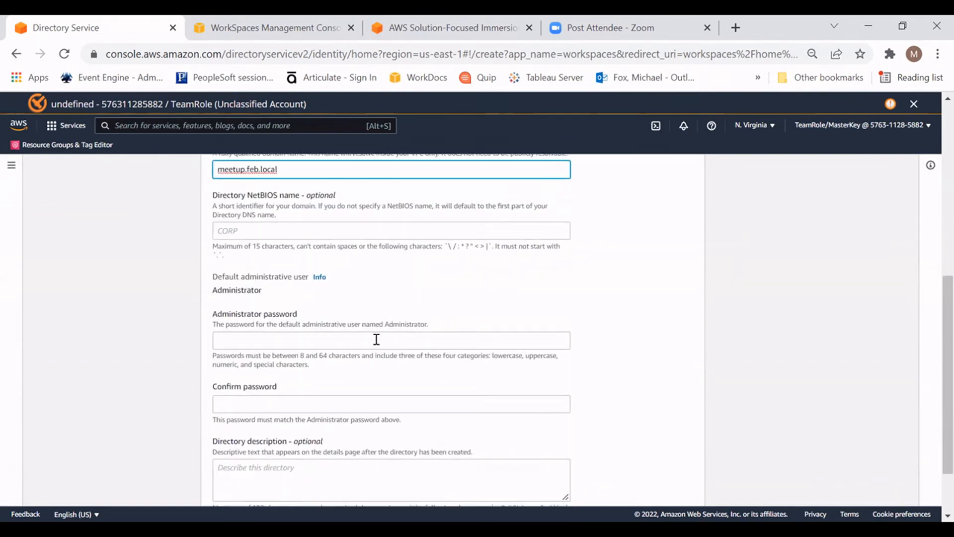
pyautogui.click(375, 339)
pyautogui.write('••••••••••')
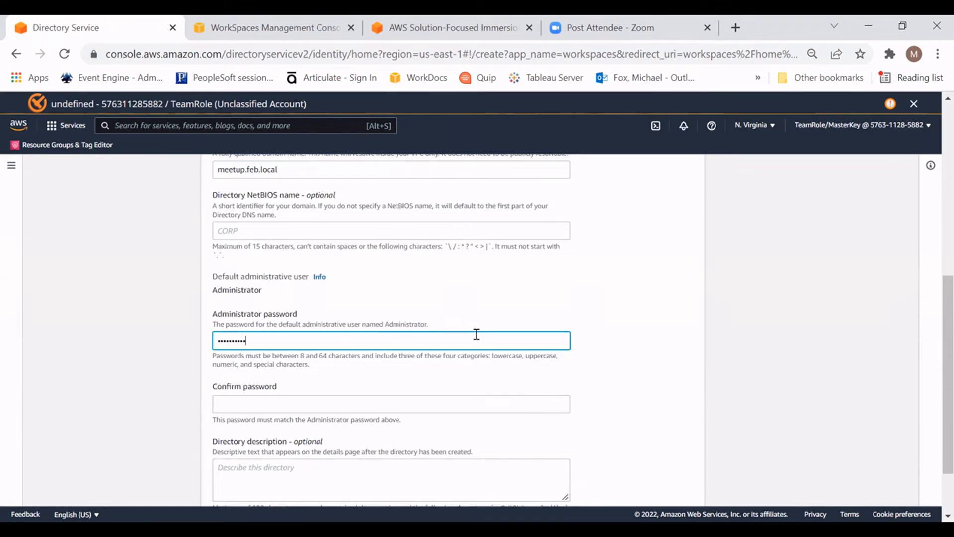
pyautogui.press('Tab')
pyautogui.write('•••••')
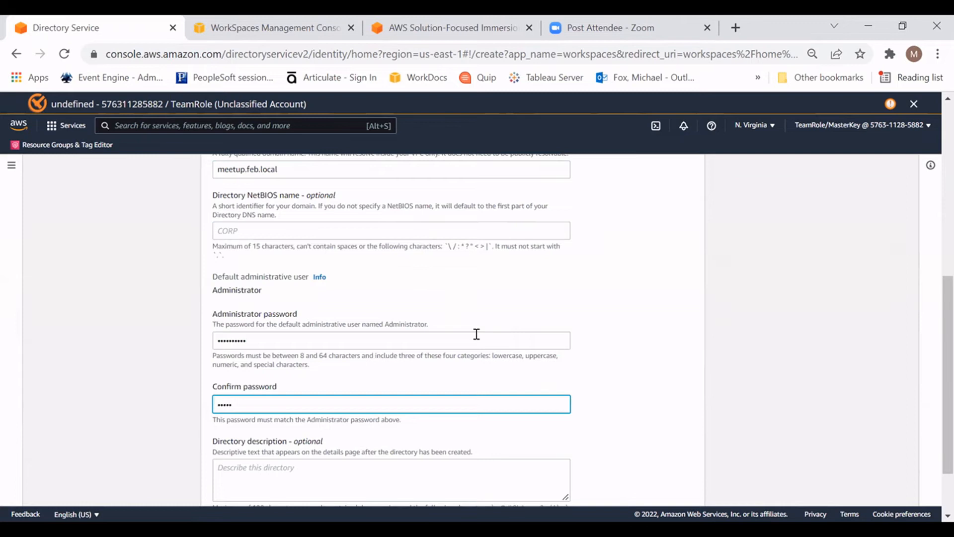
pyautogui.write('•')
pyautogui.press('BackSpace')
pyautogui.press('BackSpace')
pyautogui.press('BackSpace')
pyautogui.press('BackSpace')
pyautogui.press('BackSpace')
pyautogui.write('•••')
pyautogui.press('BackSpace')
pyautogui.press('BackSpace')
pyautogui.press('BackSpace')
pyautogui.write('••••••••••')
# Step: Describe the directory as "test Directory", review the entered directory information and continue to the VPC and subnet settings
pyautogui.scroll(-2, 444, 414)
pyautogui.click(367, 389)
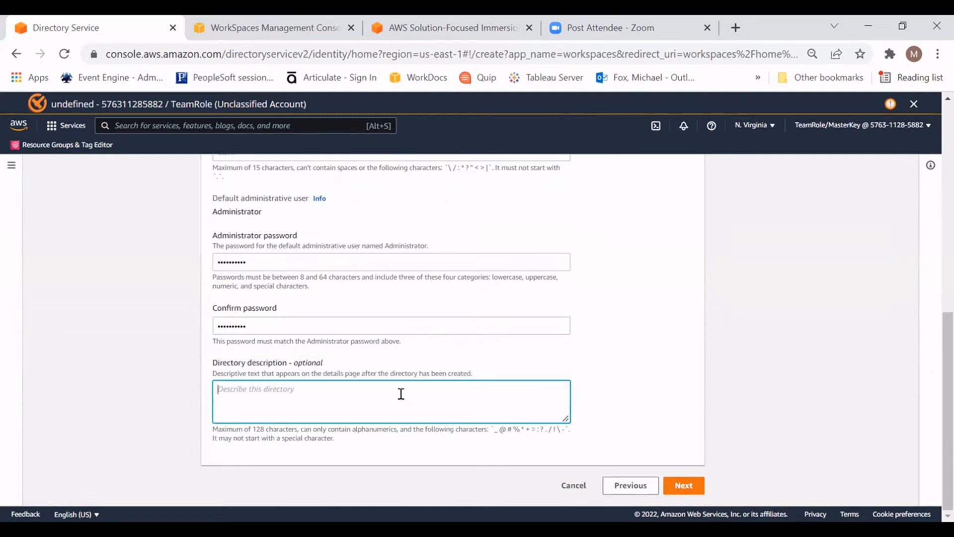
pyautogui.write('test Directory')
pyautogui.scroll(15, 507, 403)
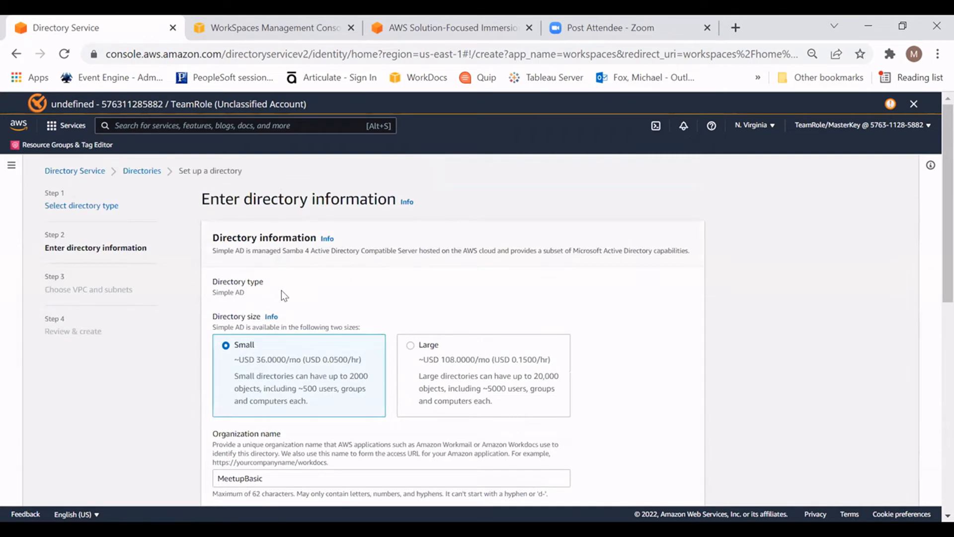
pyautogui.scroll(-5, 294, 298)
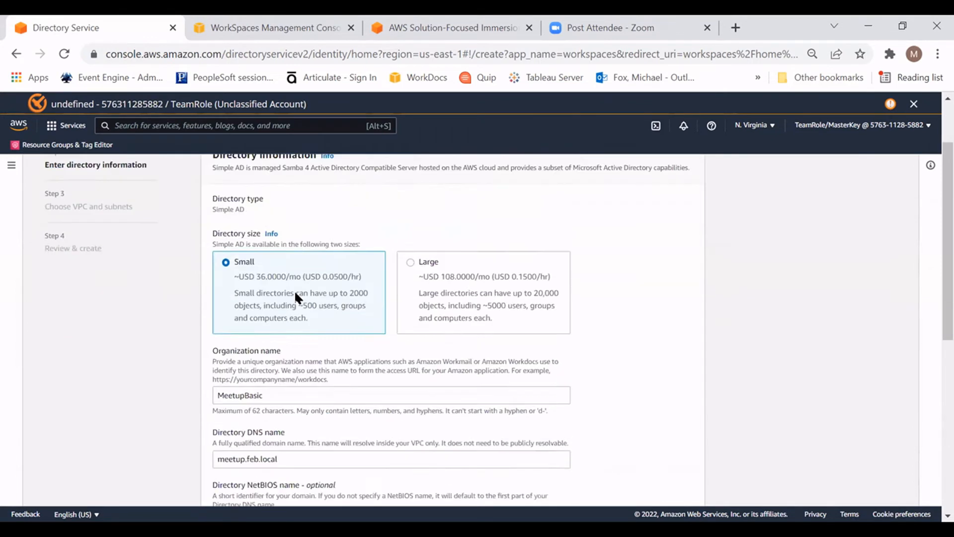
pyautogui.scroll(3, 341, 277)
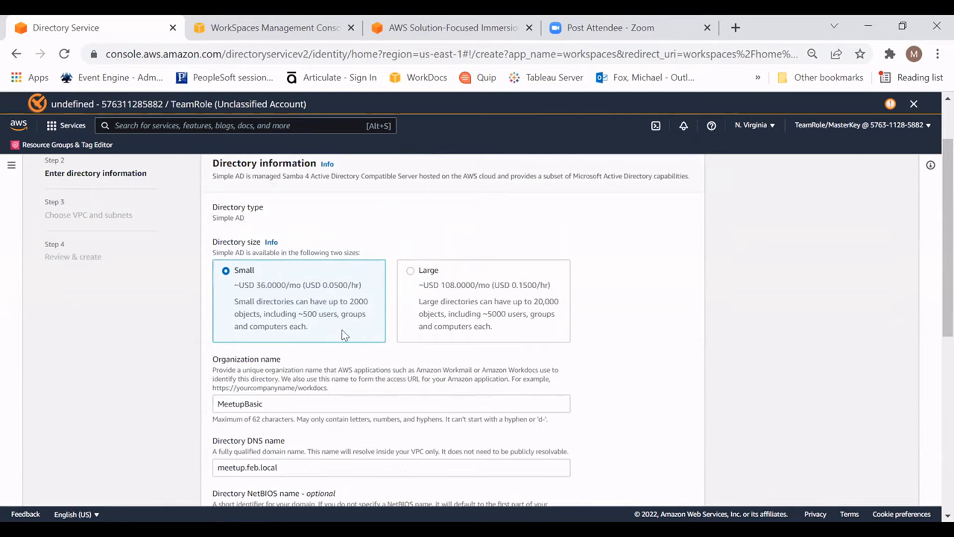
pyautogui.scroll(-3, 335, 323)
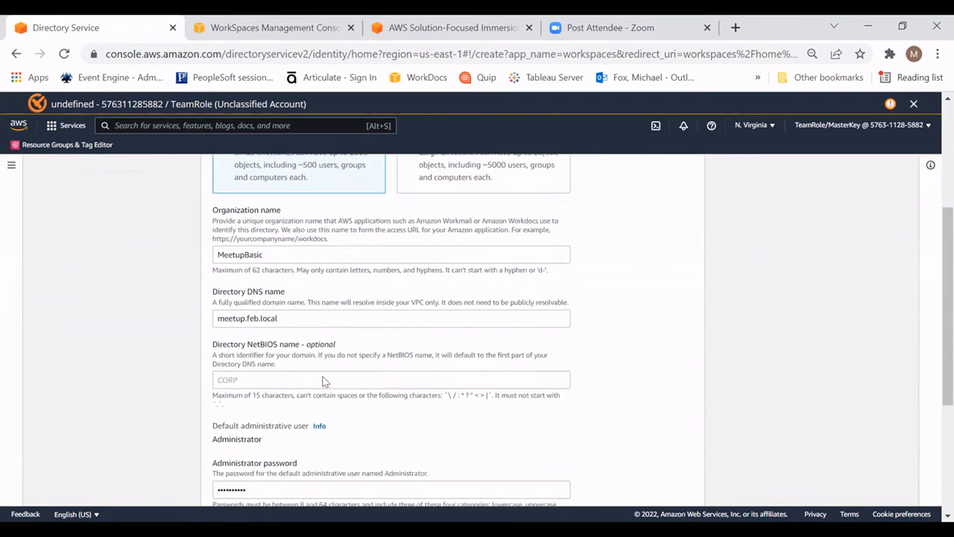
pyautogui.scroll(-5, 322, 345)
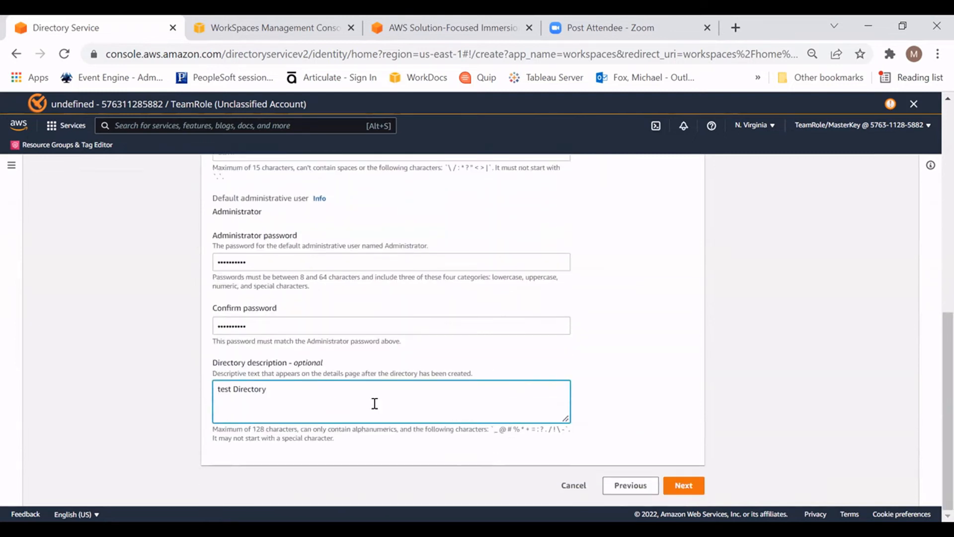
pyautogui.click(679, 485)
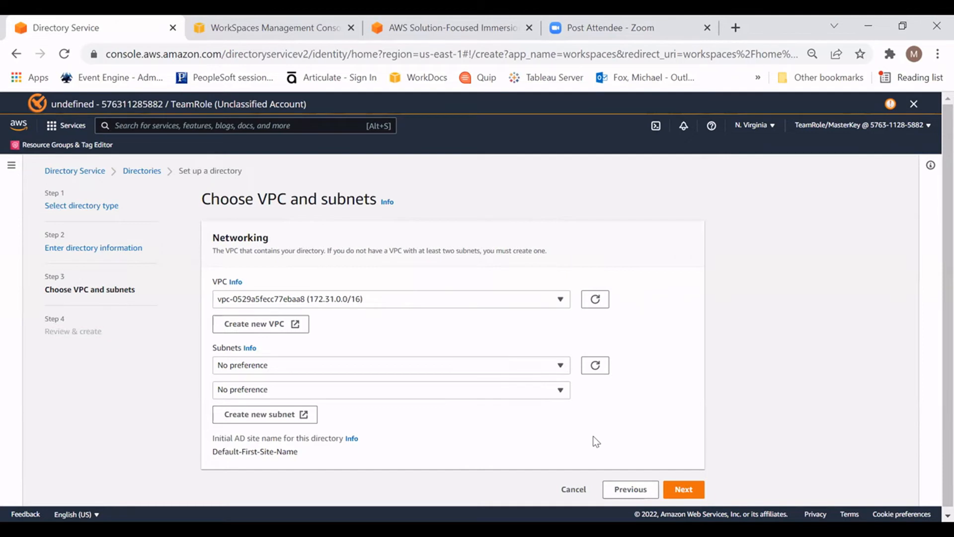
# Step: Assign subnet-0465ae54b062c4122 (us-east-1d) and subnet-096f45a1c630a1d88 (us-east-1a) as the directory's two subnets
pyautogui.click(545, 367)
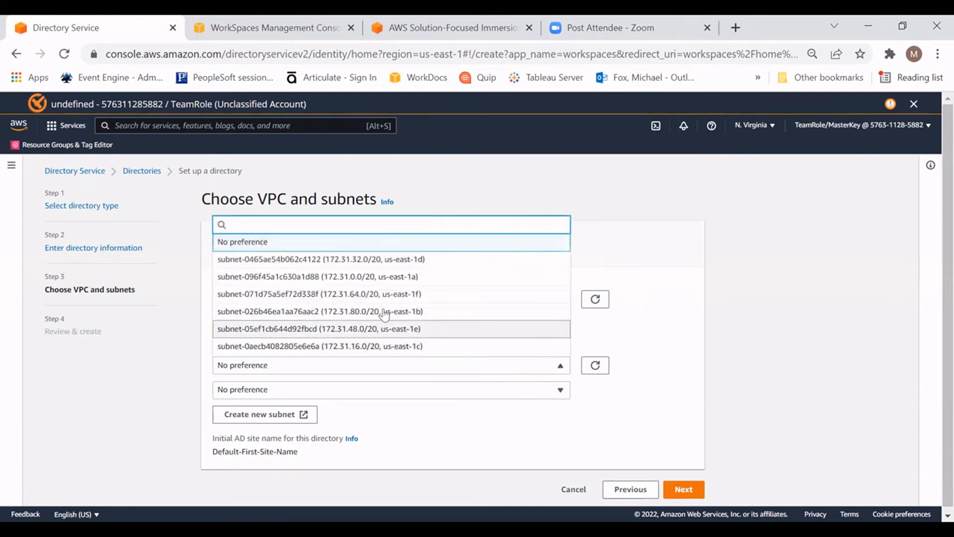
pyautogui.click(388, 259)
pyautogui.click(560, 390)
pyautogui.click(467, 301)
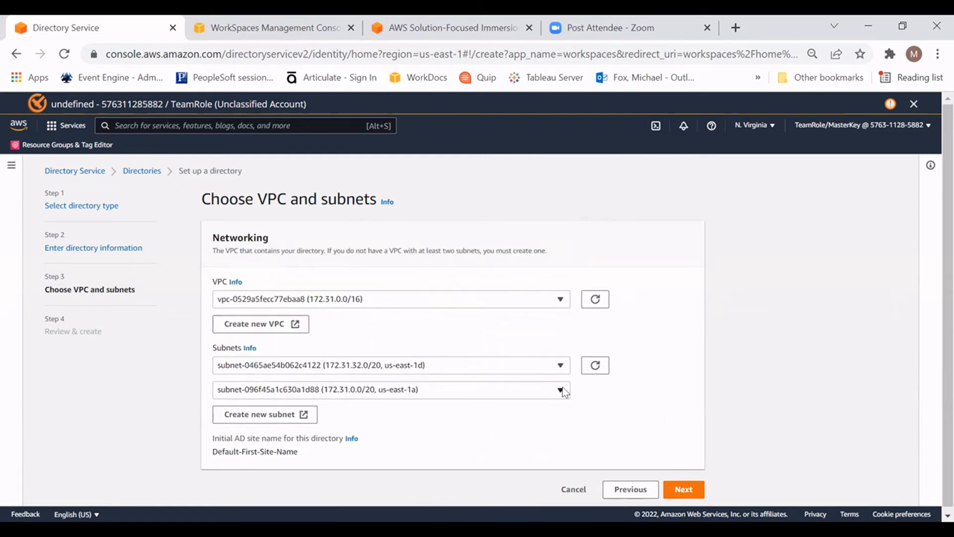
# Step: Set both subnets to No preference and continue to the review of the directory settings
pyautogui.click(560, 365)
pyautogui.click(477, 245)
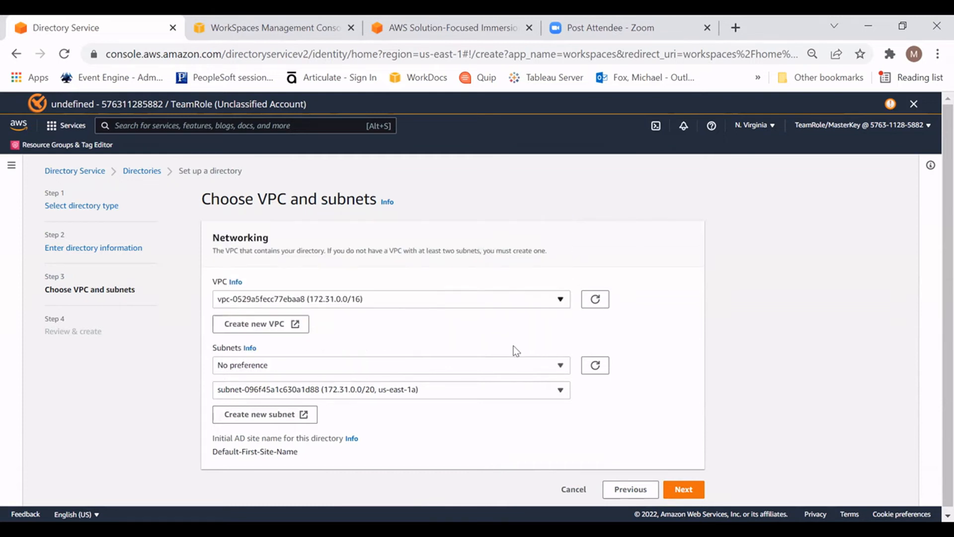
pyautogui.click(559, 391)
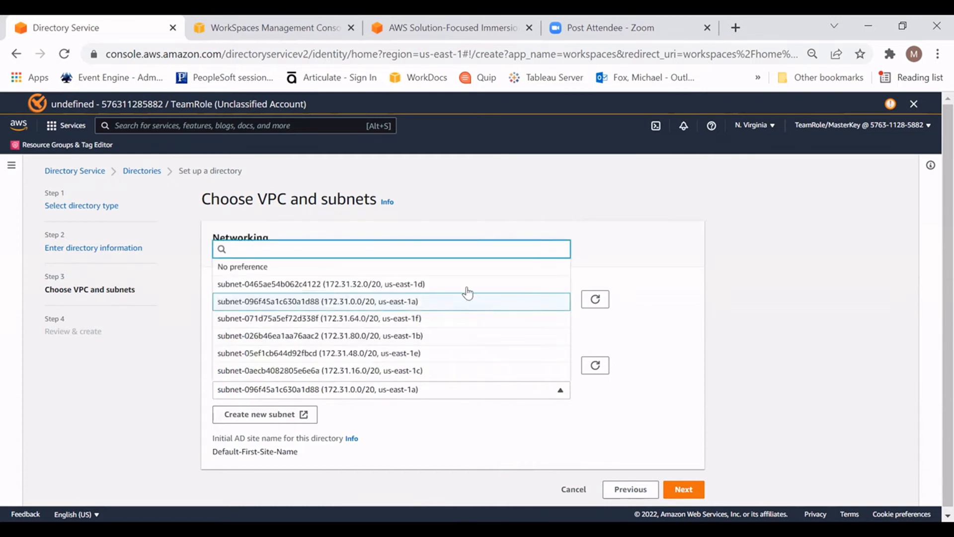
pyautogui.click(462, 267)
pyautogui.click(689, 491)
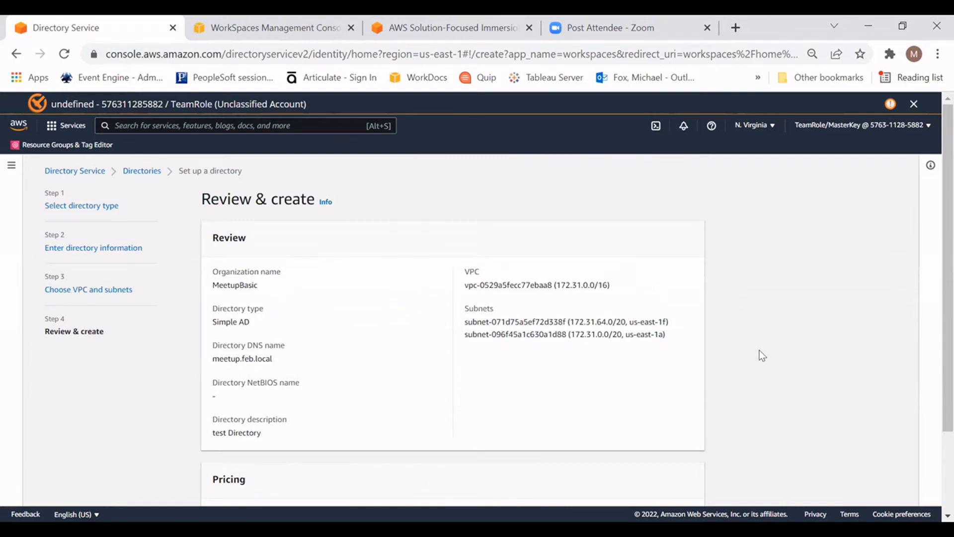
# Step: Review the directory summary and its monthly pricing, and create the directory
pyautogui.scroll(-2, 751, 353)
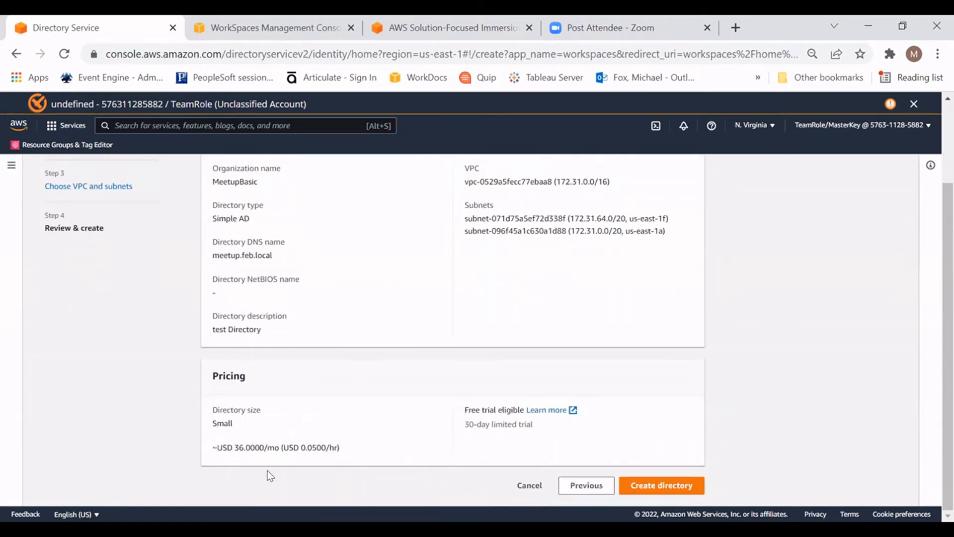
pyautogui.moveTo(235, 449); pyautogui.dragTo(250, 449)
pyautogui.click(302, 448)
pyautogui.click(665, 486)
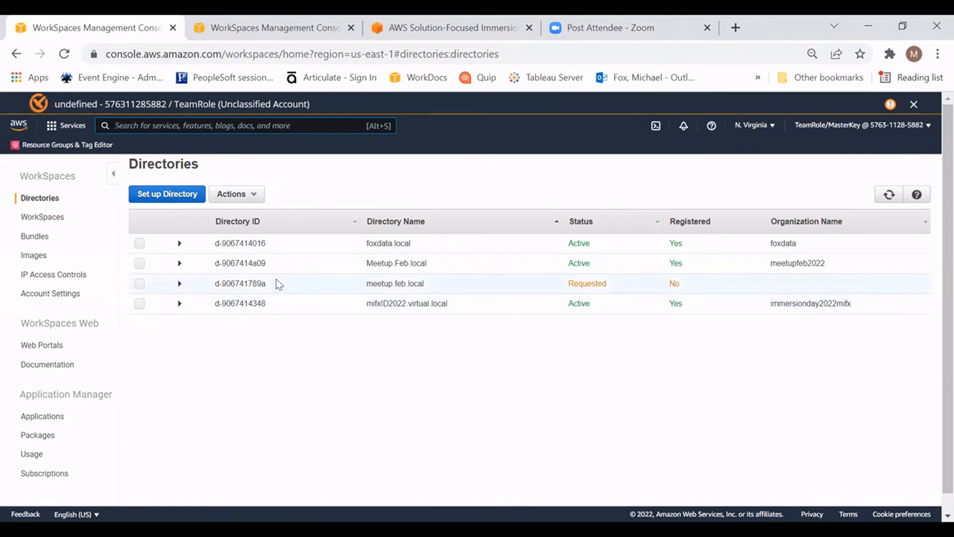
# Step: Select the Meetup.Feb.local directory and check which actions, such as registration, are offered for it
pyautogui.click(139, 264)
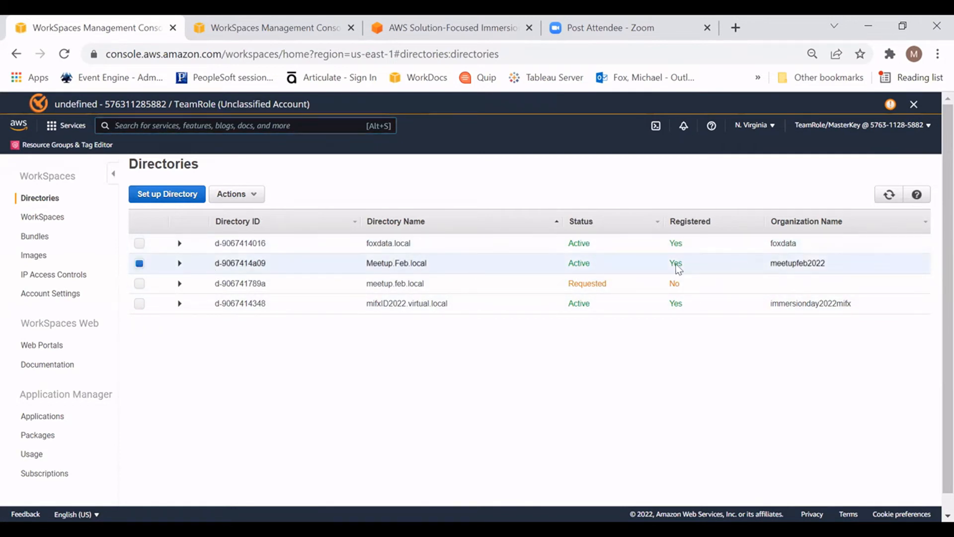
pyautogui.click(255, 198)
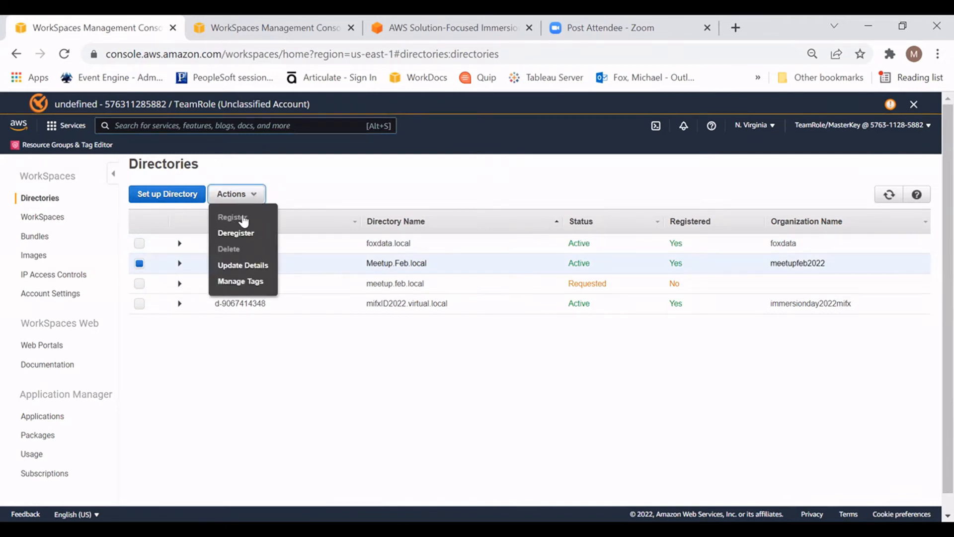
pyautogui.click(385, 390)
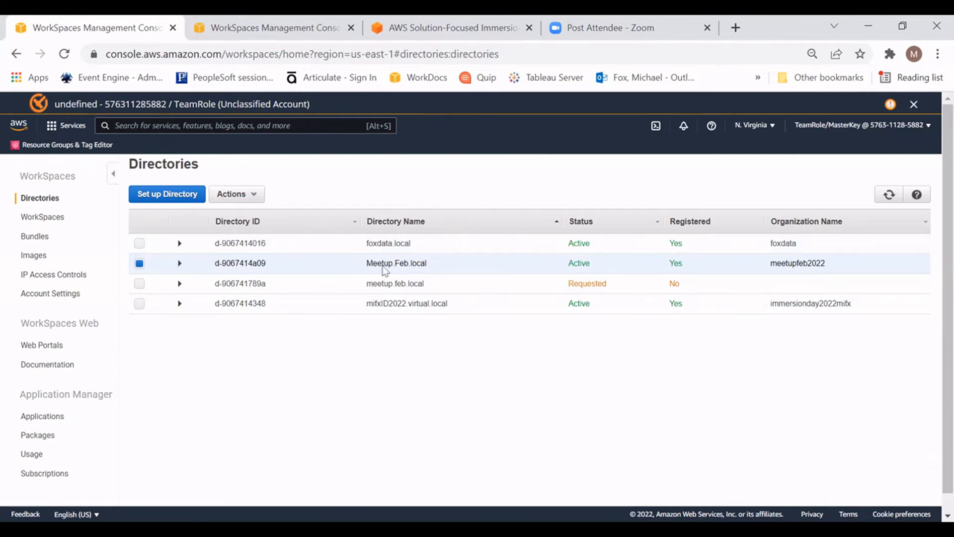
# Step: Start launching WorkSpaces in the Meetup.Feb.local (meetupfeb2022) directory and proceed to identifying users
pyautogui.click(54, 224)
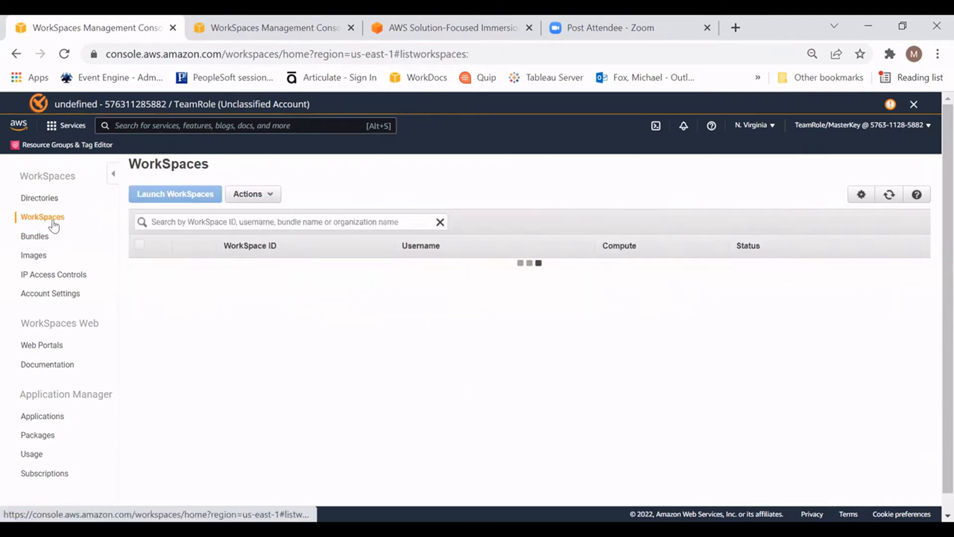
pyautogui.click(889, 195)
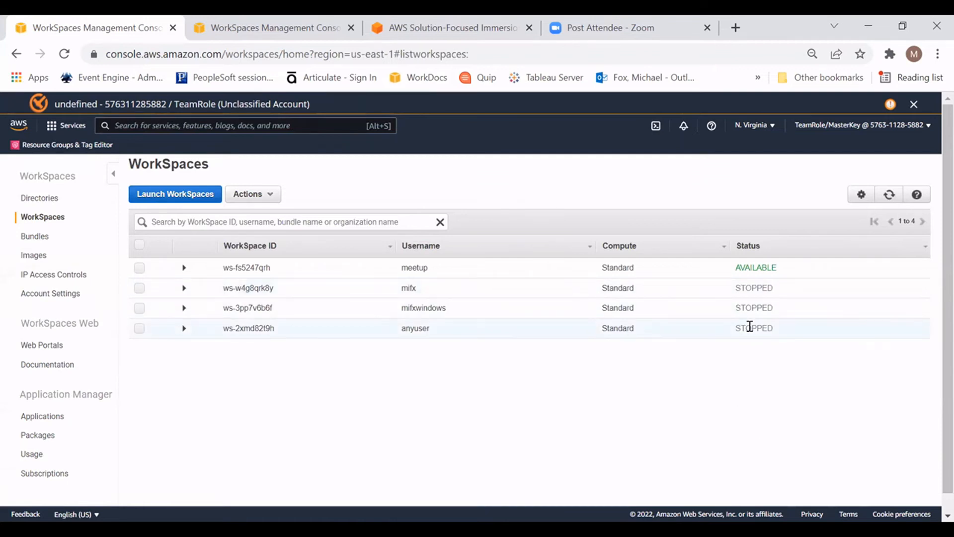
pyautogui.click(164, 194)
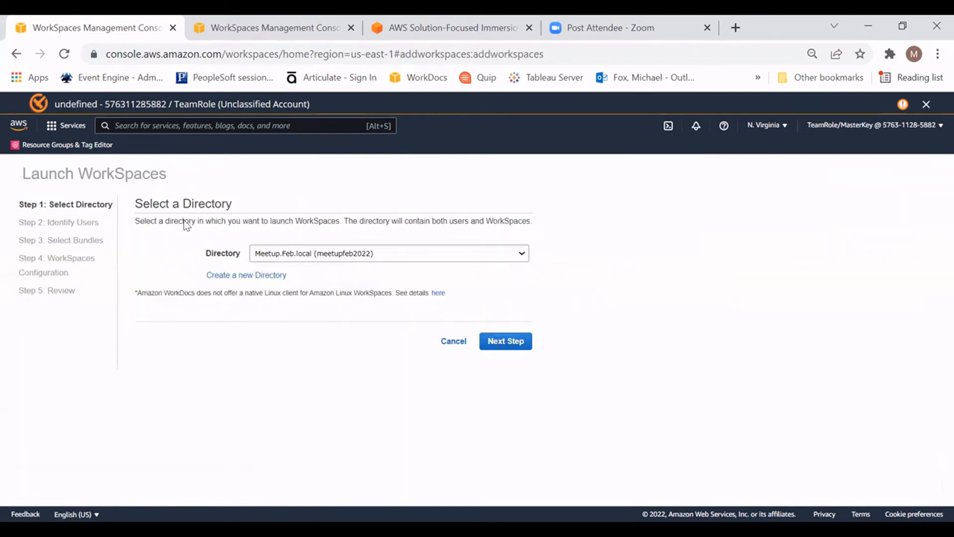
pyautogui.click(517, 256)
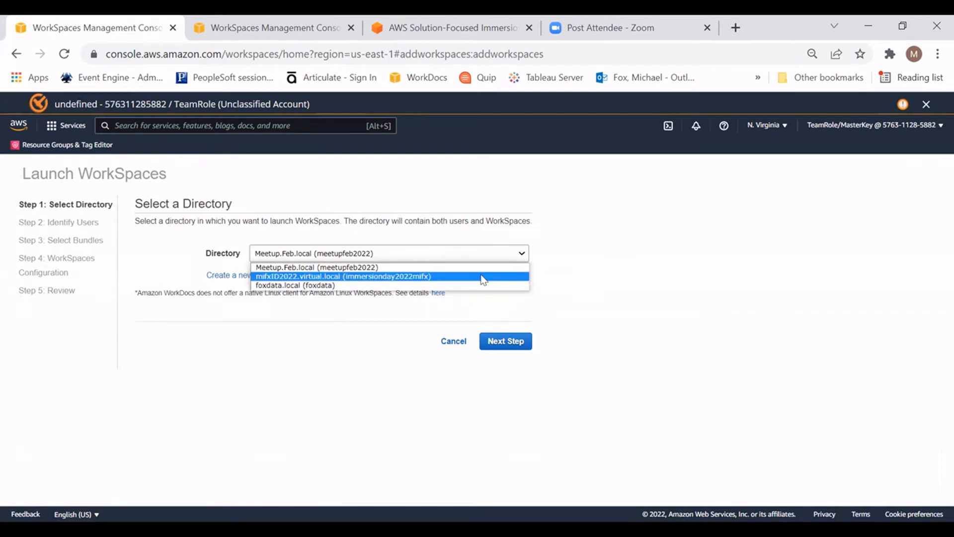
pyautogui.click(481, 268)
pyautogui.click(512, 341)
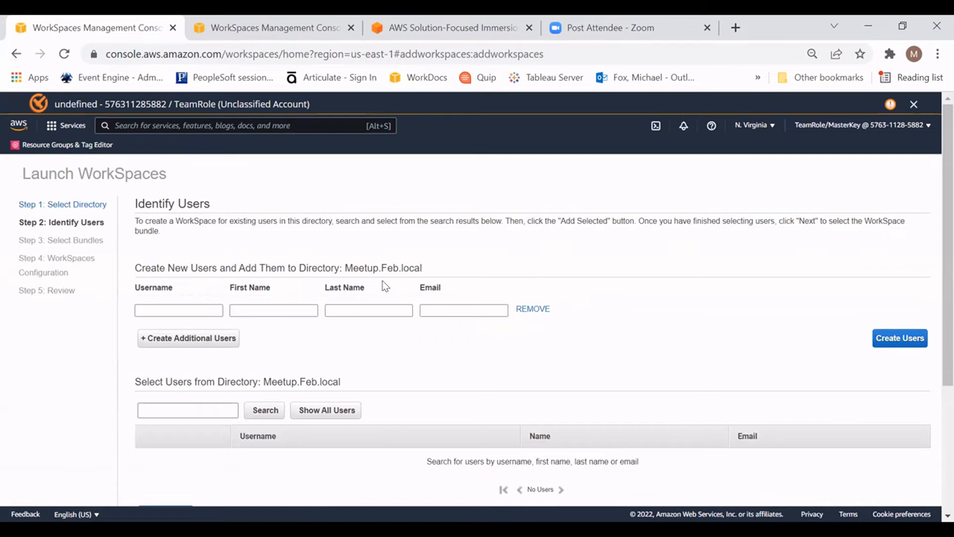
# Step: Enter test as the new user's username and look over the sections for creating and selecting users
pyautogui.click(194, 310)
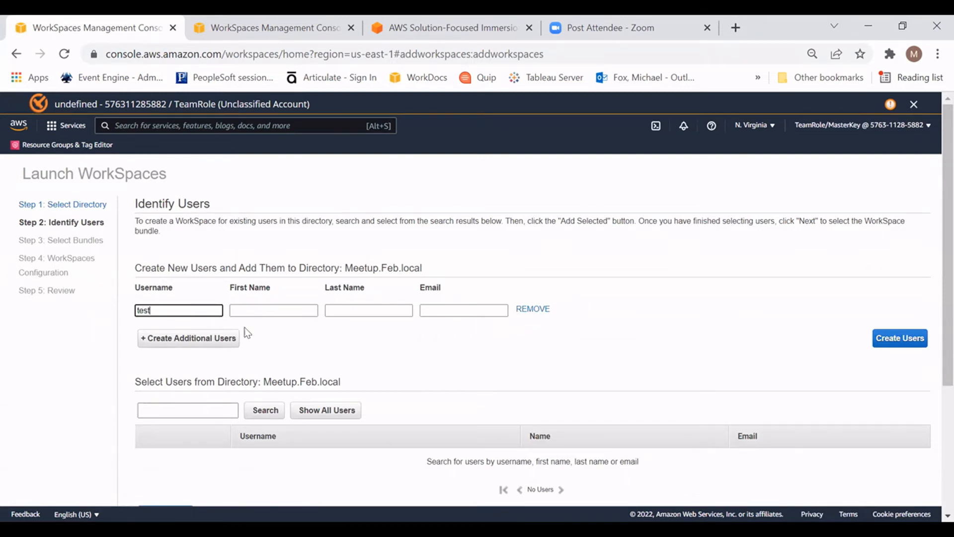
pyautogui.click(443, 307)
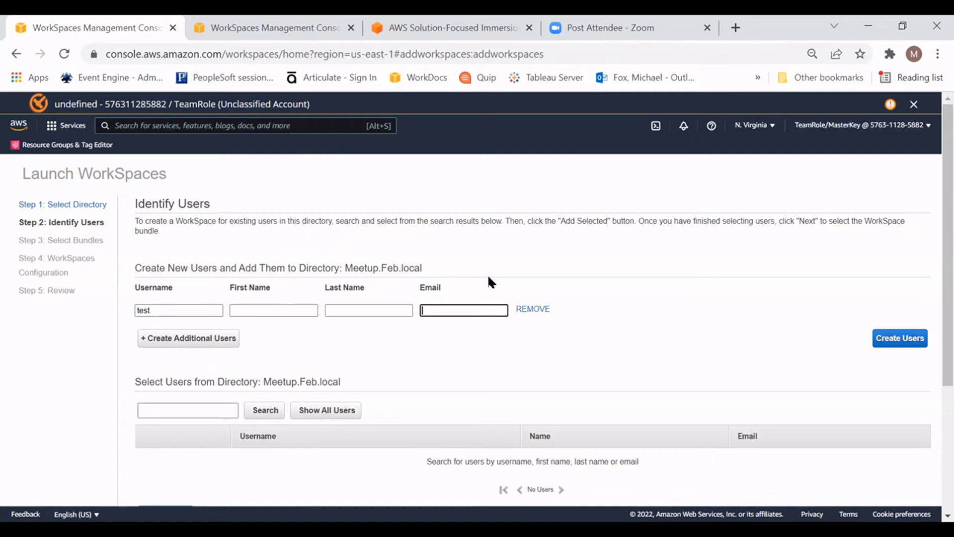
pyautogui.scroll(-4, 623, 349)
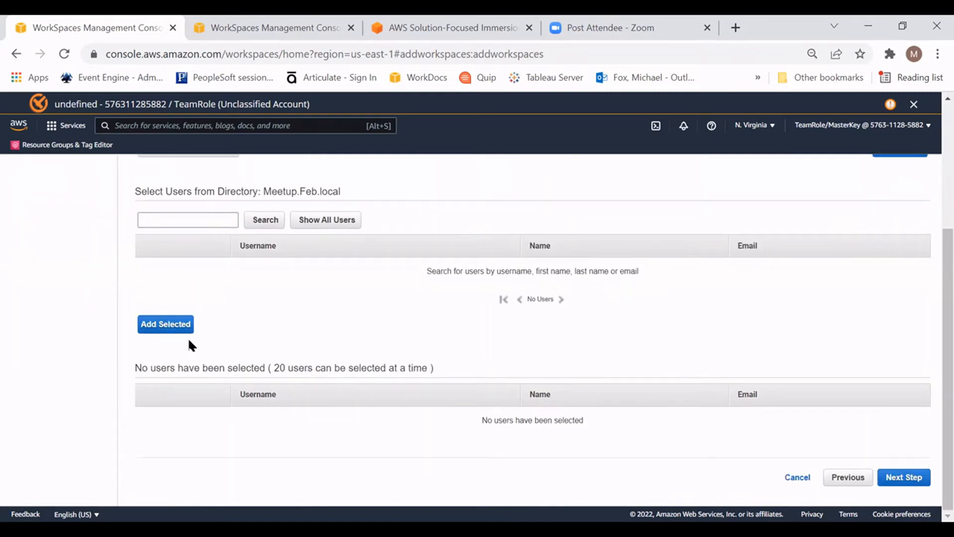
pyautogui.scroll(3, 474, 296)
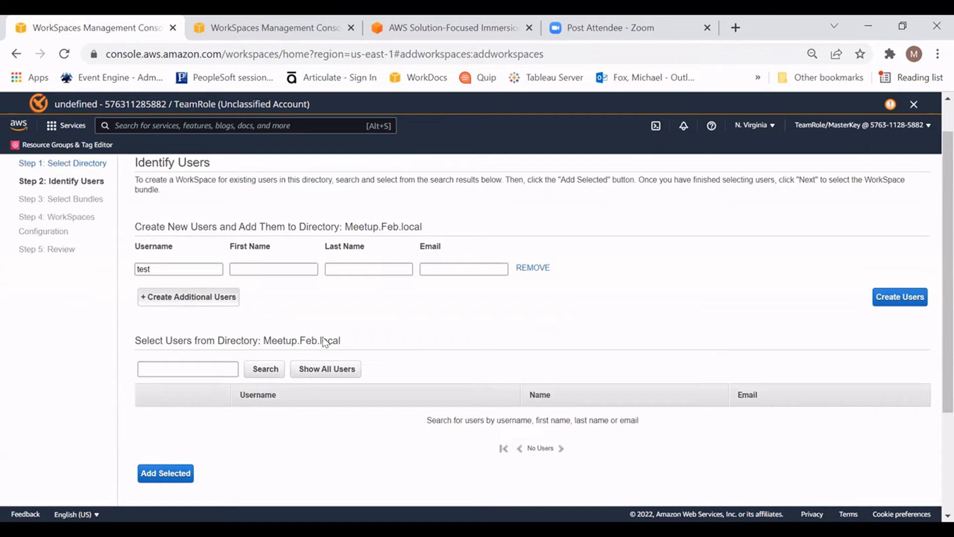
pyautogui.click(188, 297)
pyautogui.scroll(-3, 535, 369)
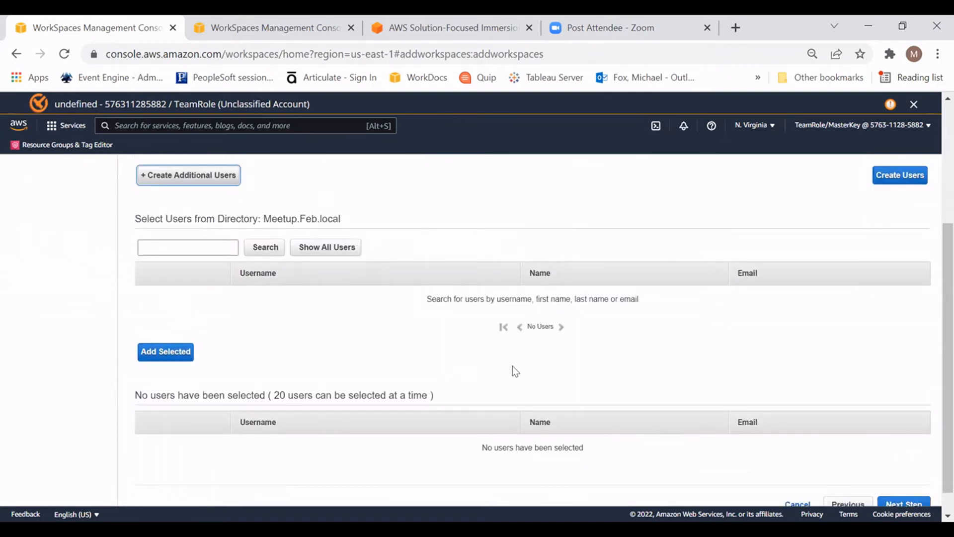
pyautogui.scroll(-1, 454, 356)
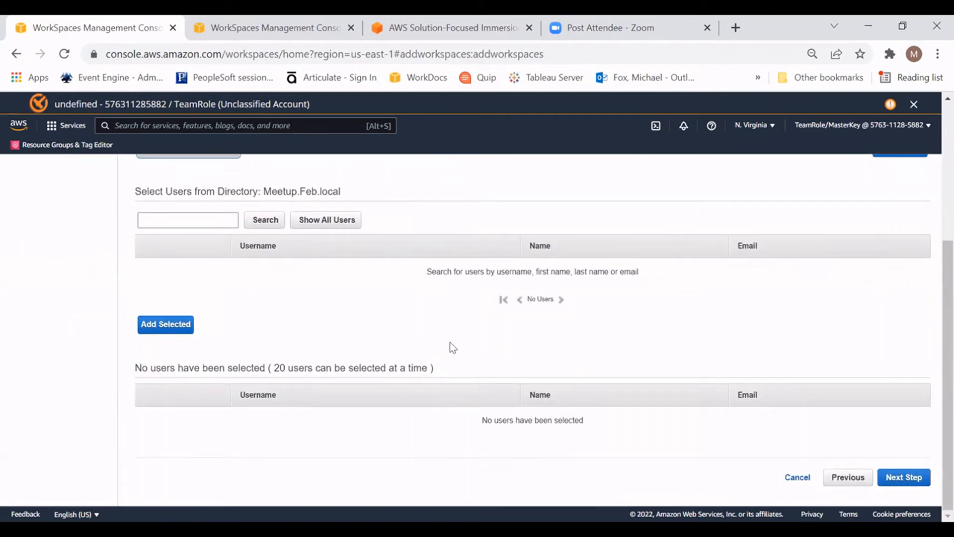
pyautogui.scroll(4, 256, 340)
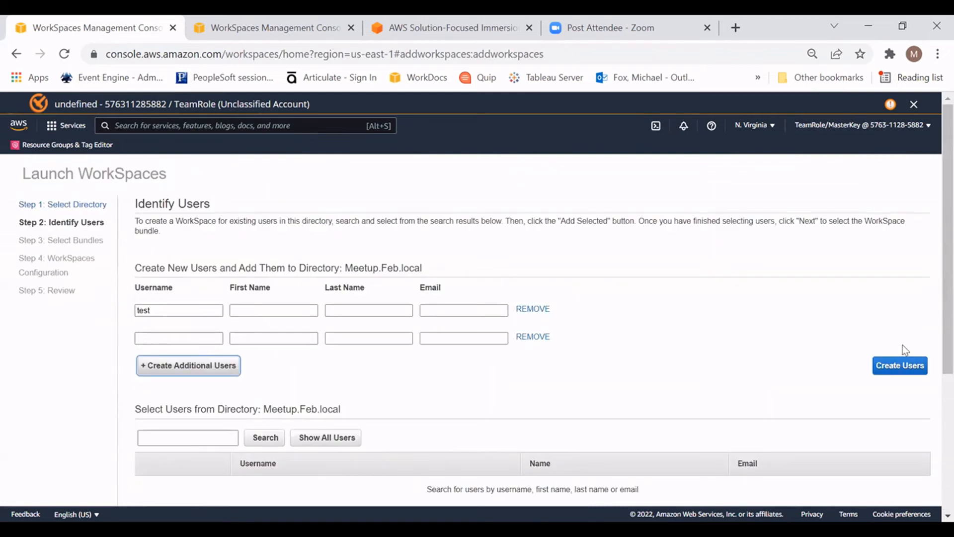
pyautogui.click(533, 337)
# Step: Complete the new user's username as testuser1 and fill in the first name, last name and e-mail
pyautogui.click(187, 309)
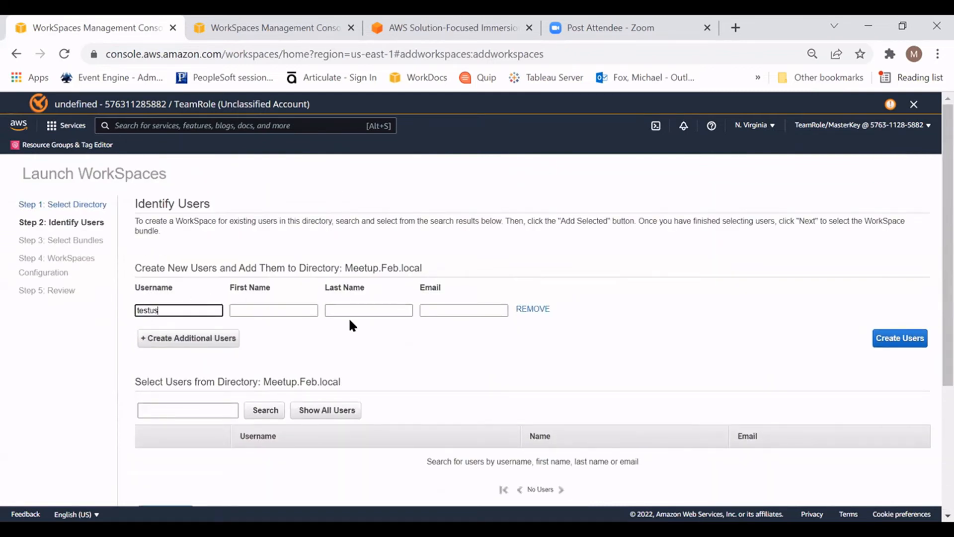
pyautogui.click(271, 309)
pyautogui.click(332, 309)
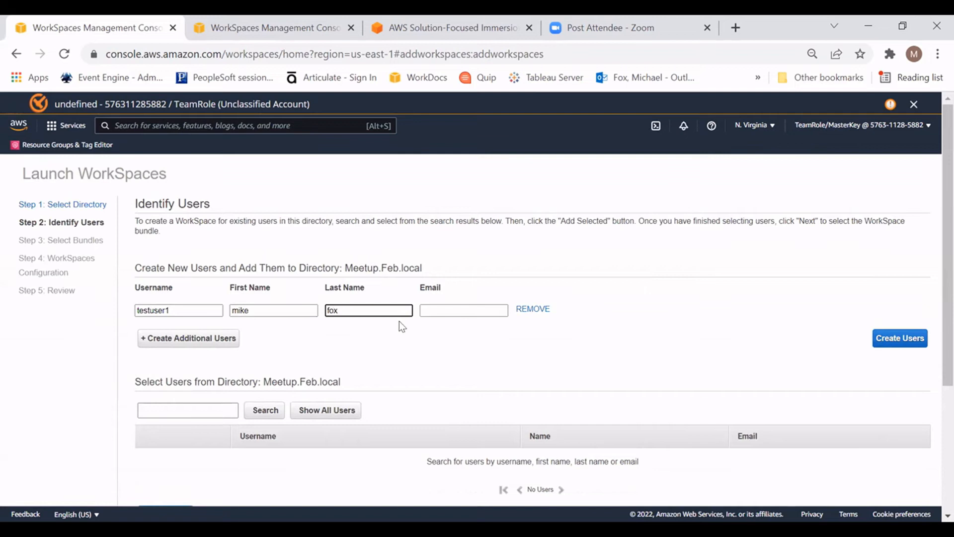
pyautogui.click(431, 308)
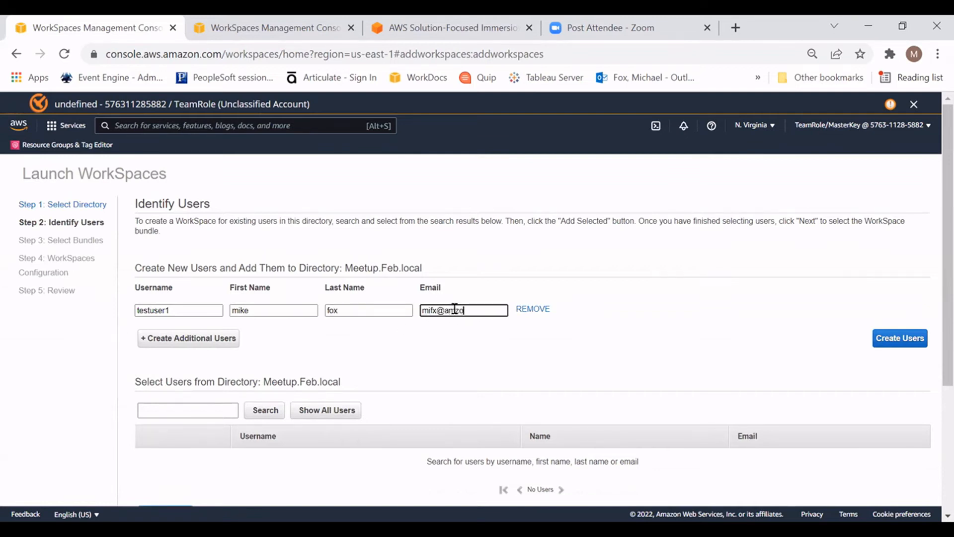
pyautogui.scroll(-1, 695, 357)
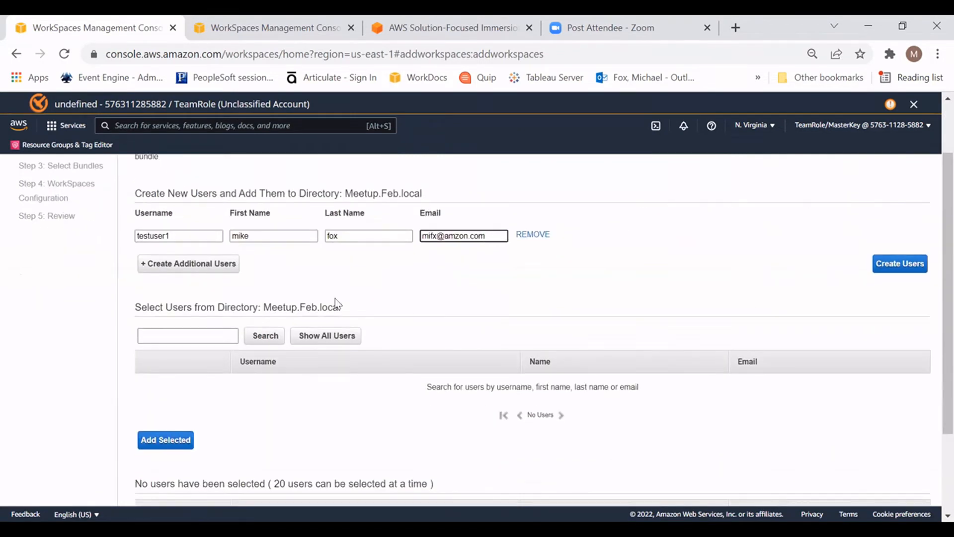
# Step: Try to create the users with an additional empty user row, and remove that row
pyautogui.click(221, 272)
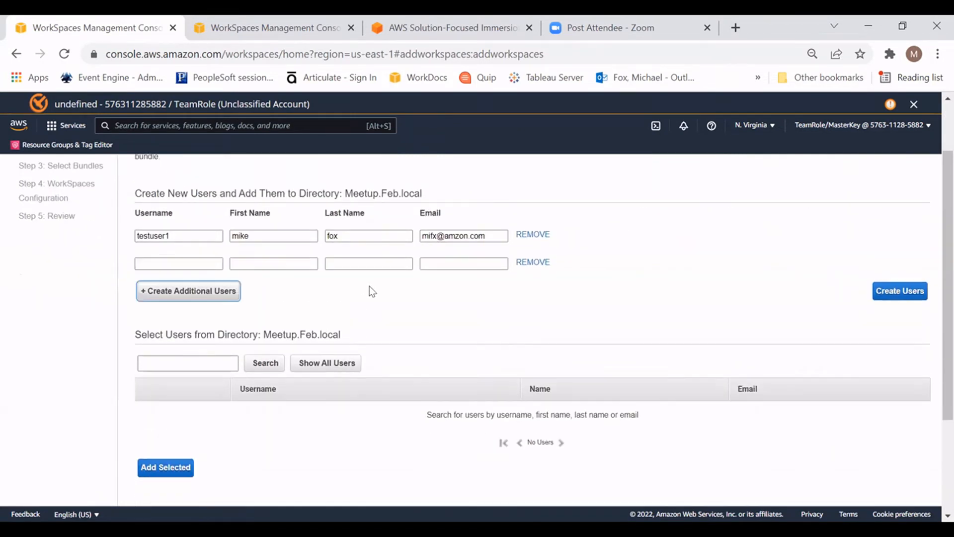
pyautogui.click(901, 292)
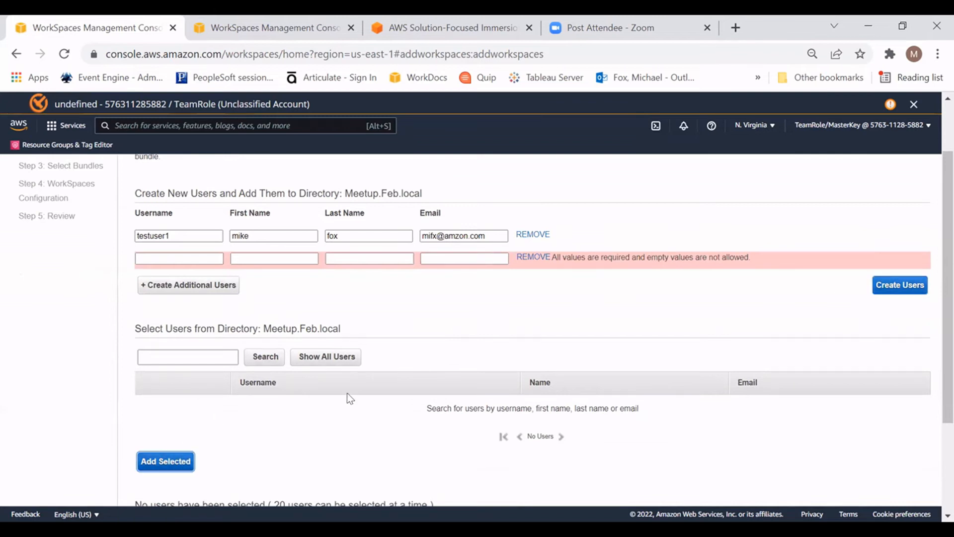
pyautogui.click(202, 232)
pyautogui.click(890, 284)
pyautogui.click(182, 260)
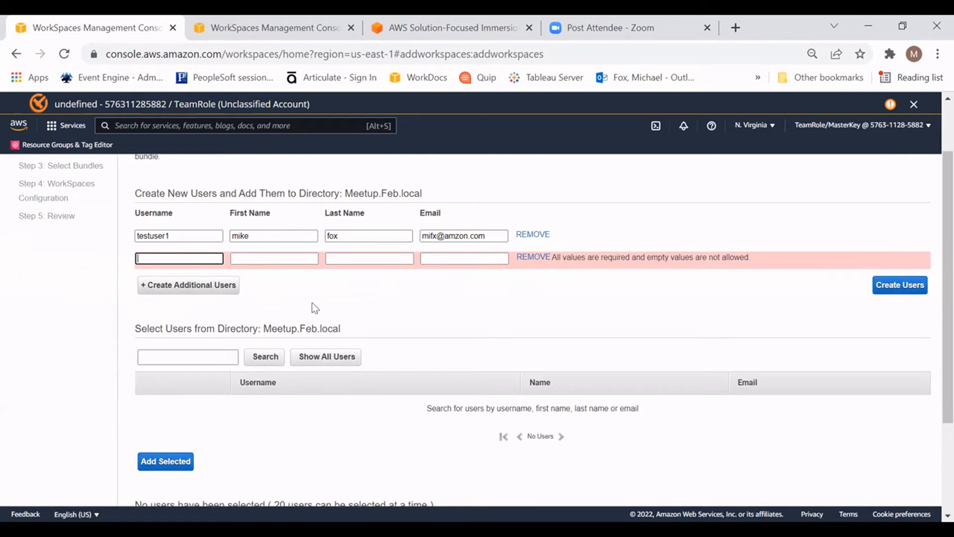
pyautogui.click(912, 285)
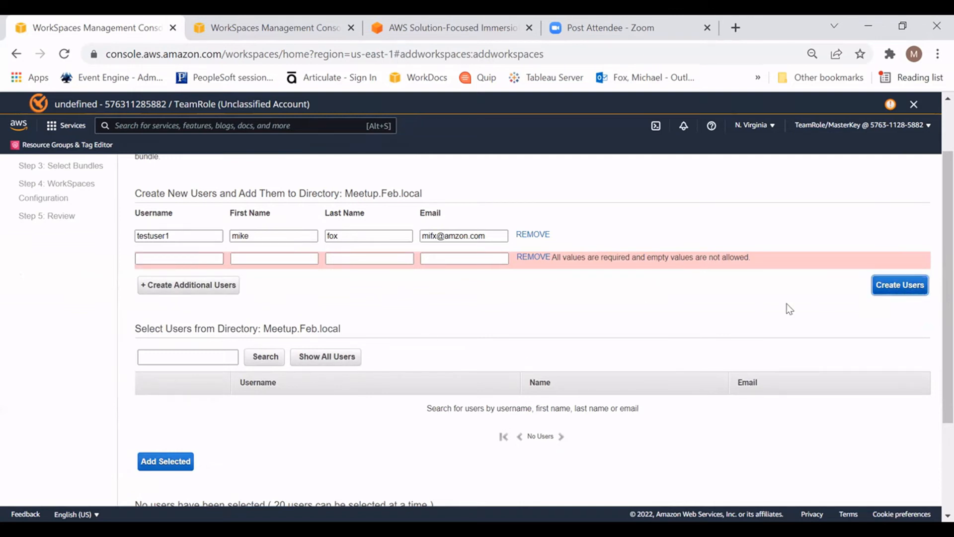
pyautogui.scroll(-3, 545, 330)
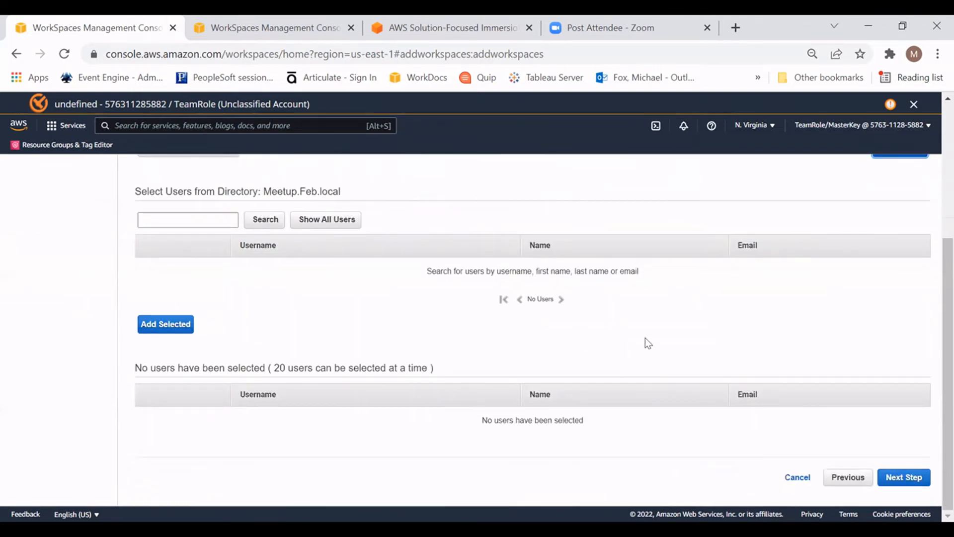
pyautogui.scroll(5, 645, 338)
pyautogui.click(495, 310)
pyautogui.click(533, 331)
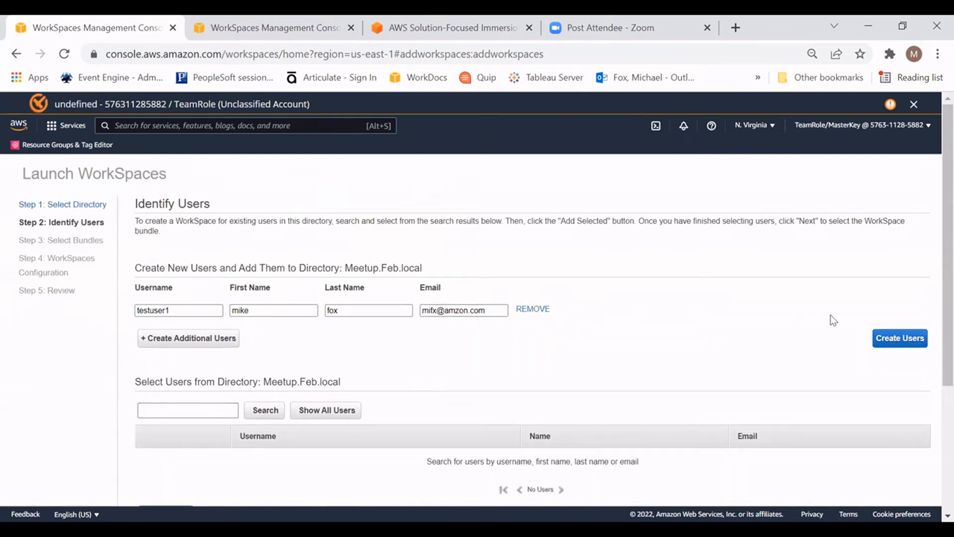
# Step: Create the testuser1 user in the Meetup.Feb.local directory and continue to the bundle selection
pyautogui.click(903, 337)
pyautogui.scroll(-4, 617, 310)
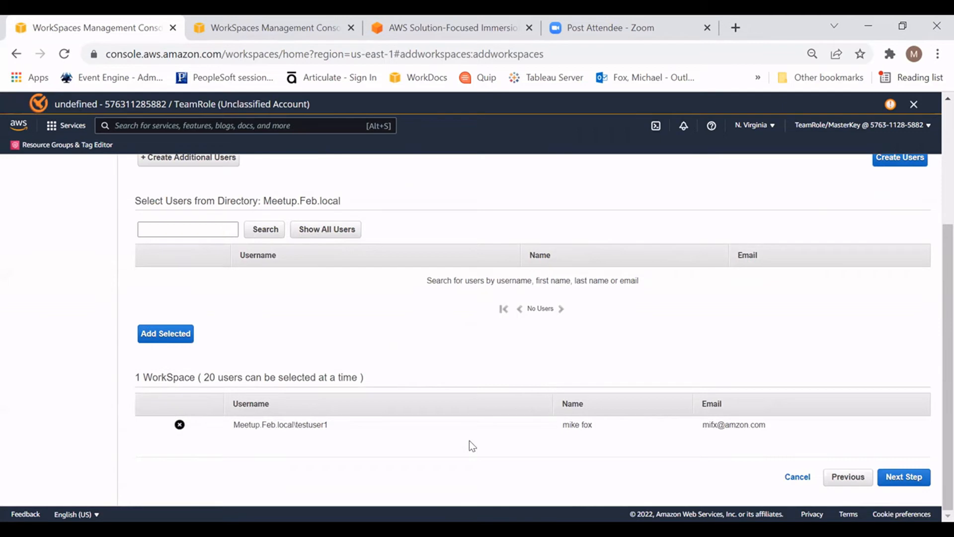
pyautogui.click(894, 480)
pyautogui.scroll(5, 430, 343)
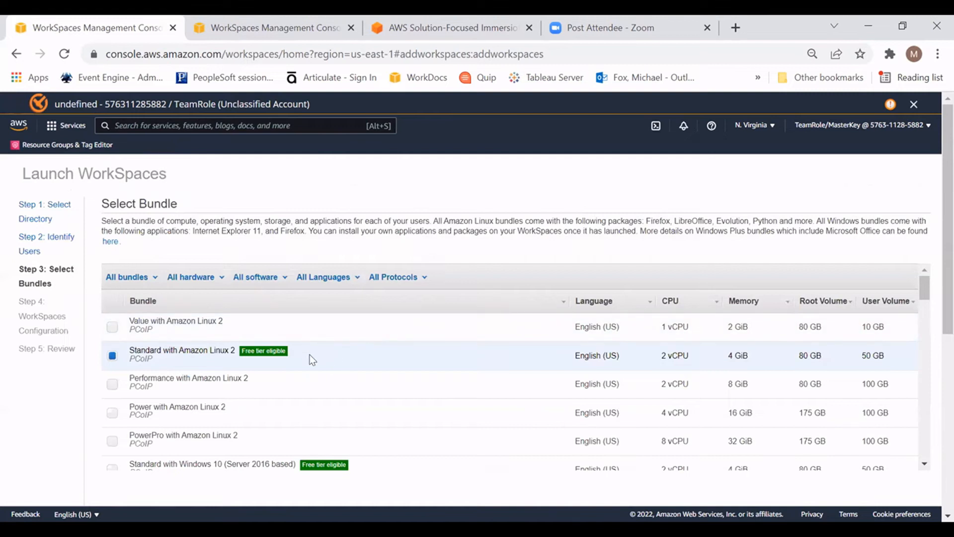
# Step: Examine the available WorkSpace bundles, comparing operating systems, CPU, memory, and root and user volume sizes
pyautogui.scroll(-4, 362, 384)
pyautogui.scroll(-10, 345, 367)
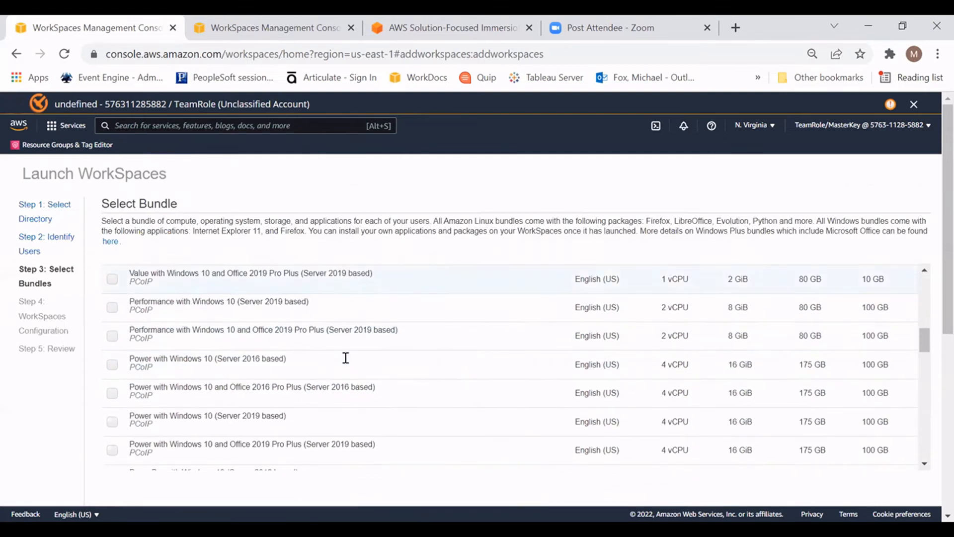
pyautogui.scroll(7, 345, 367)
pyautogui.scroll(5, 349, 372)
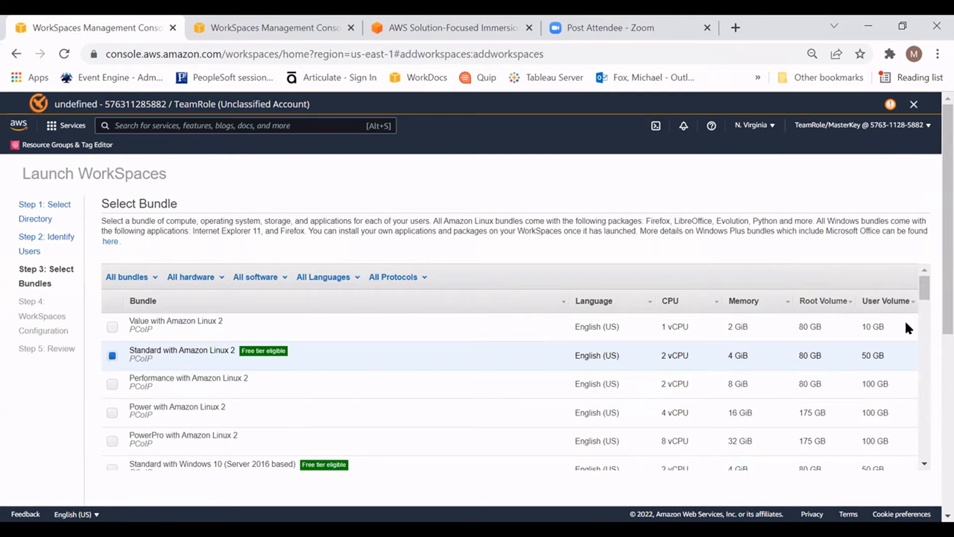
pyautogui.scroll(-3, 820, 361)
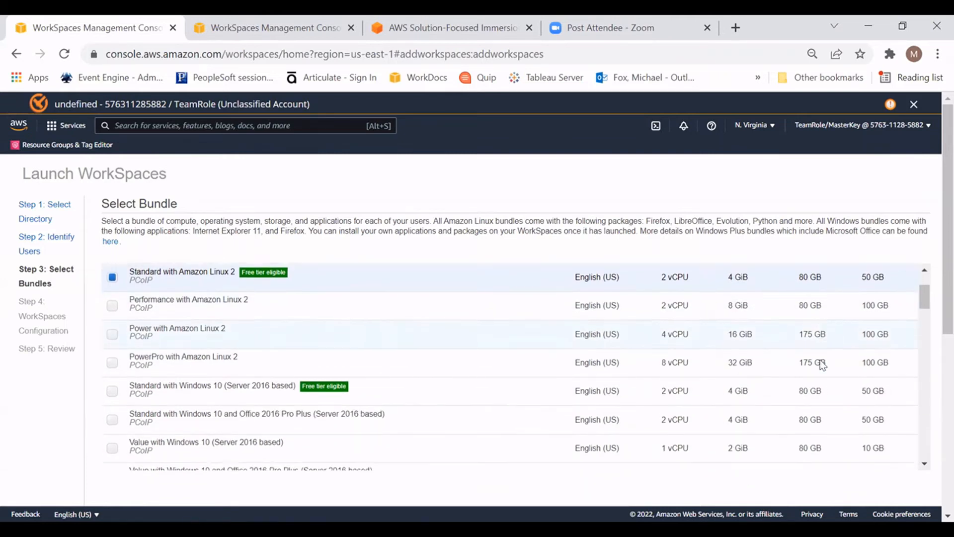
pyautogui.scroll(-3, 696, 338)
pyautogui.scroll(3, 607, 375)
pyautogui.scroll(2, 336, 398)
pyautogui.scroll(-3, 251, 328)
pyautogui.scroll(4, 166, 347)
pyautogui.scroll(-10, 671, 382)
pyautogui.scroll(-10, 676, 381)
pyautogui.scroll(-15, 696, 380)
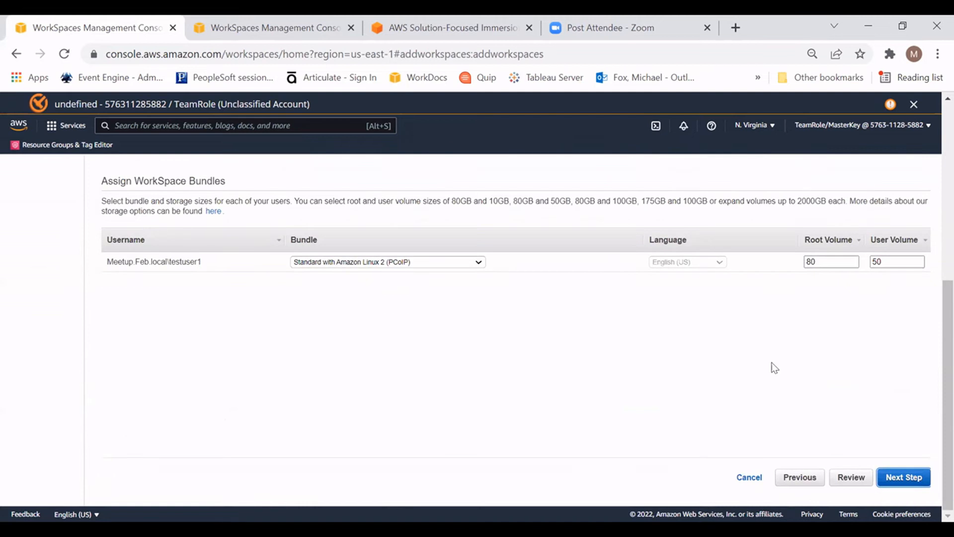
# Step: Assign the Value with Amazon Linux 2 (PCoIP) bundle to testuser1 and continue to the WorkSpaces configuration
pyautogui.click(472, 262)
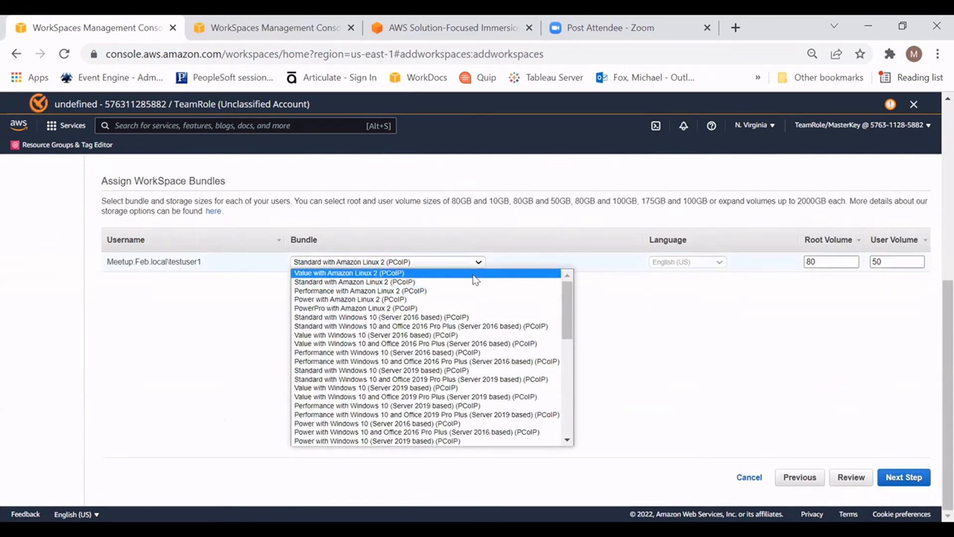
pyautogui.click(474, 274)
pyautogui.click(836, 262)
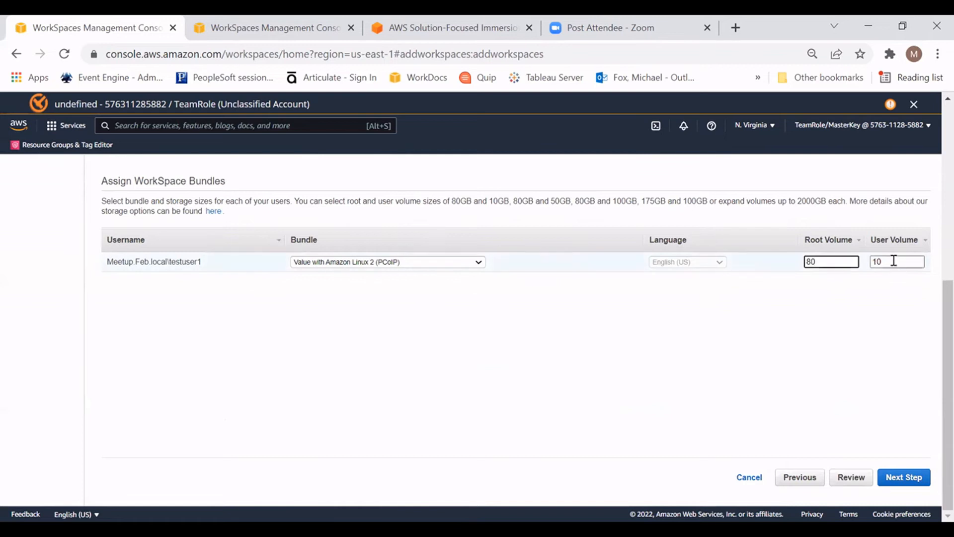
pyautogui.click(895, 368)
pyautogui.click(909, 480)
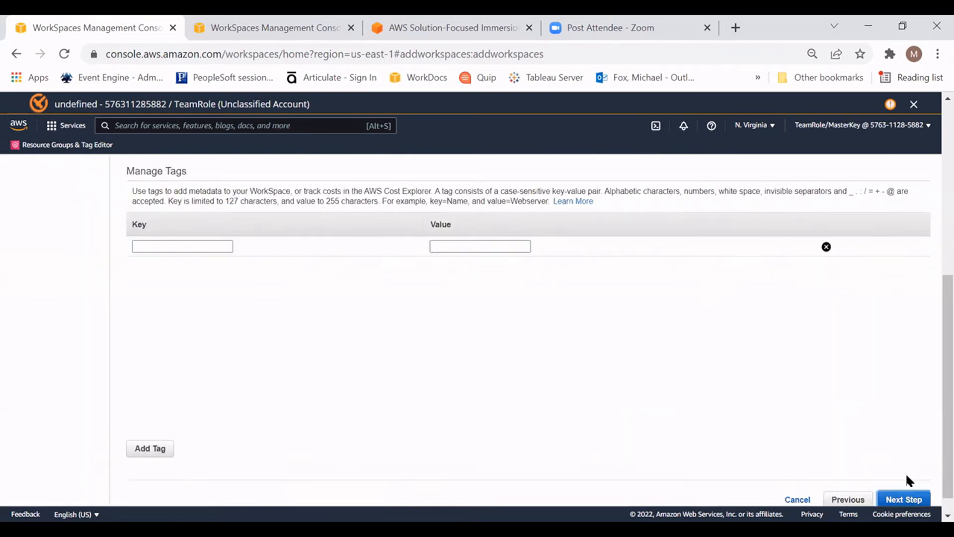
# Step: Add a tag with the key Name and the value testmachinelinux, and continue to the launch review
pyautogui.click(227, 247)
pyautogui.write('Name')
pyautogui.press('Tab')
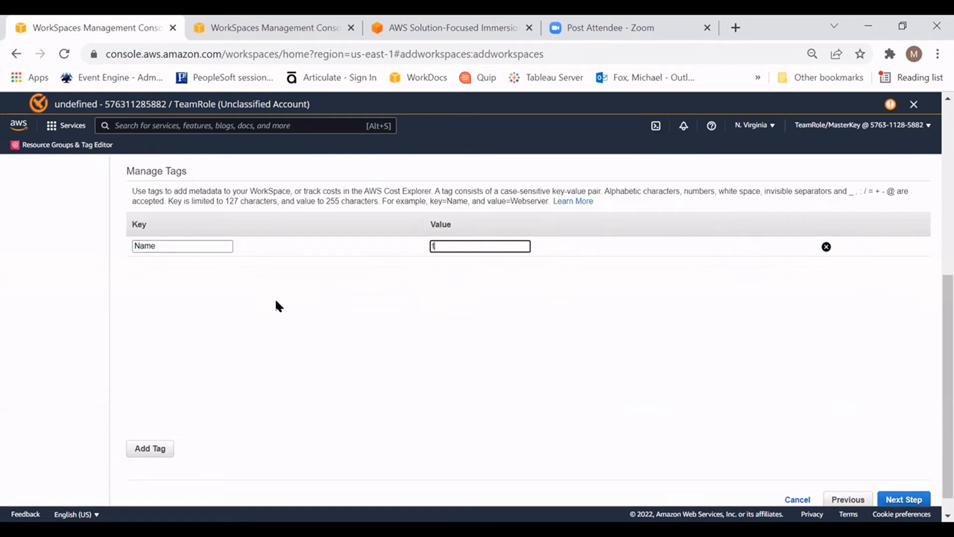
pyautogui.write('testmachinelinux')
pyautogui.click(901, 500)
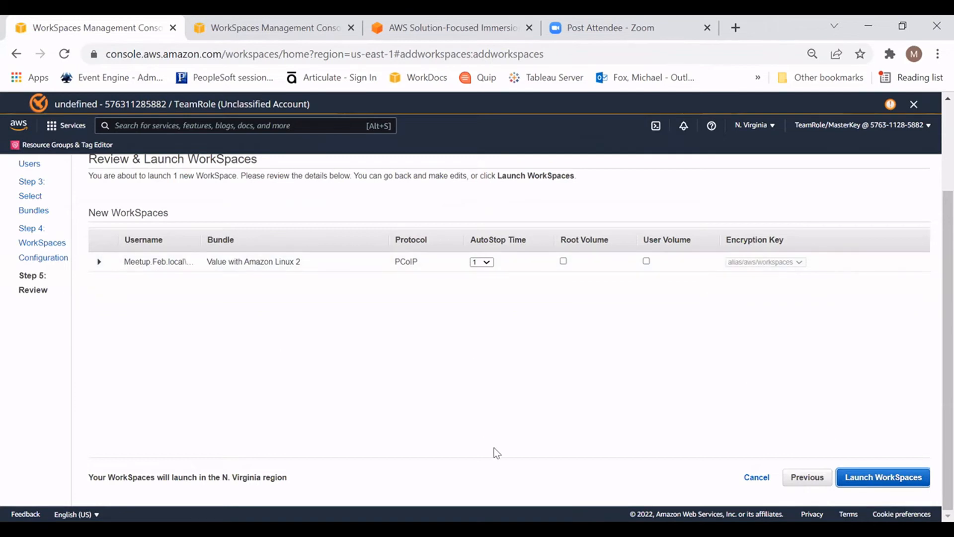
# Step: Review the new WorkSpace's details and AutoStop time choices, and cancel the launch
pyautogui.click(101, 262)
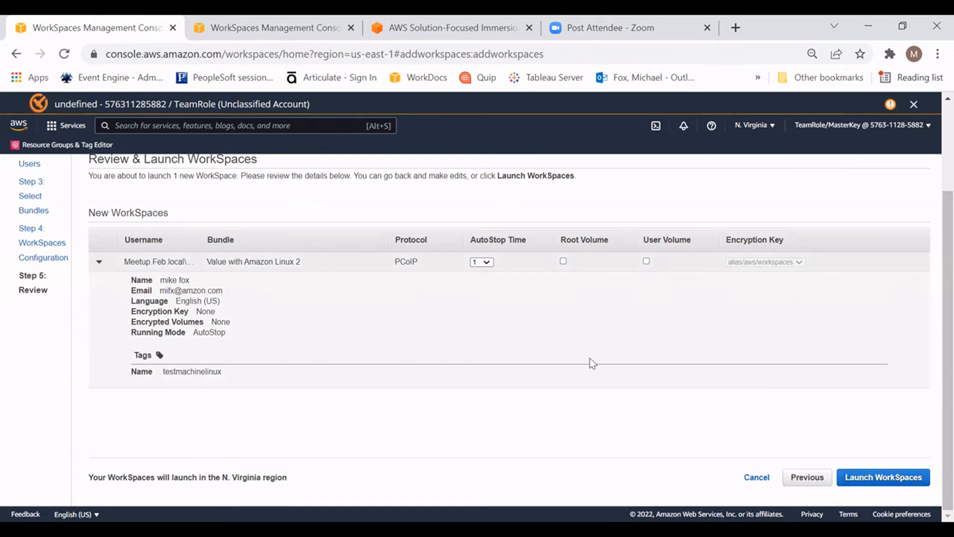
pyautogui.click(100, 262)
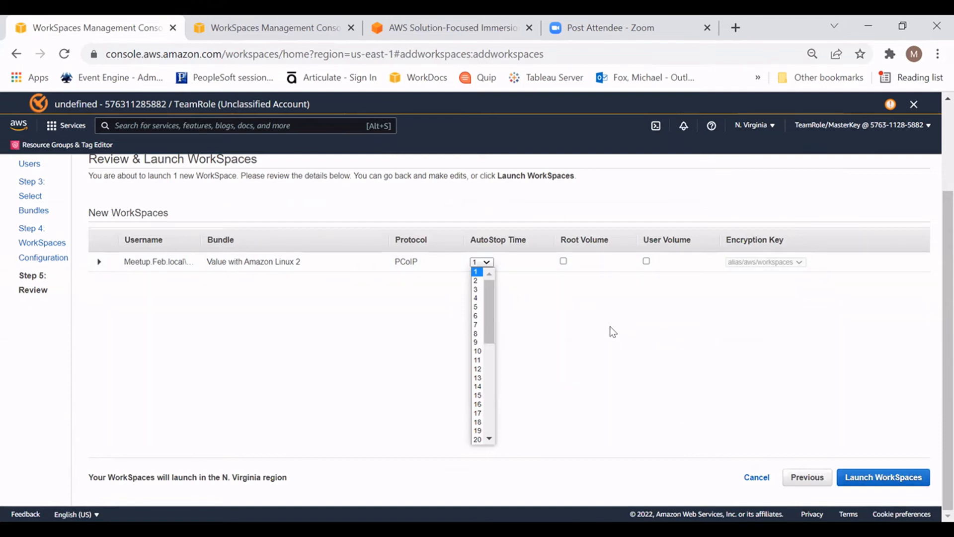
pyautogui.click(673, 319)
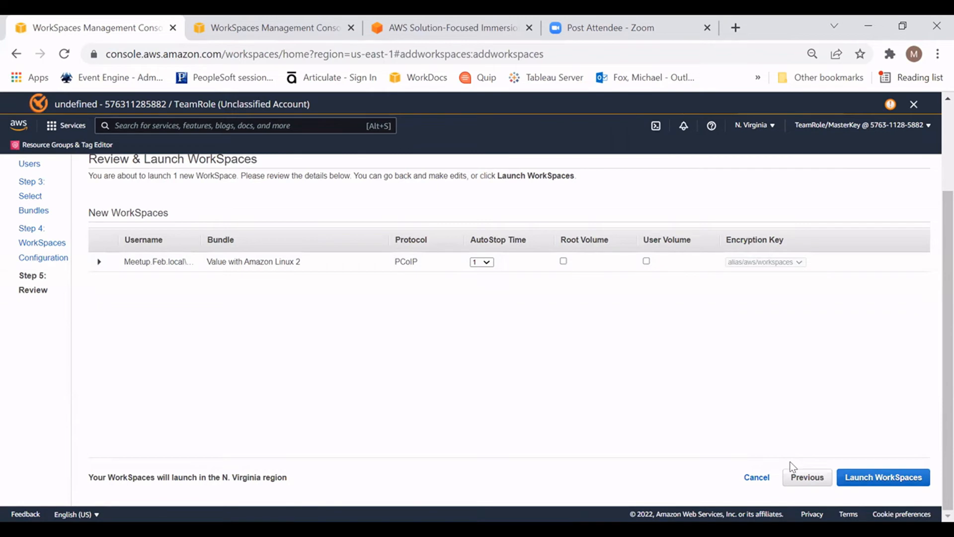
pyautogui.click(756, 479)
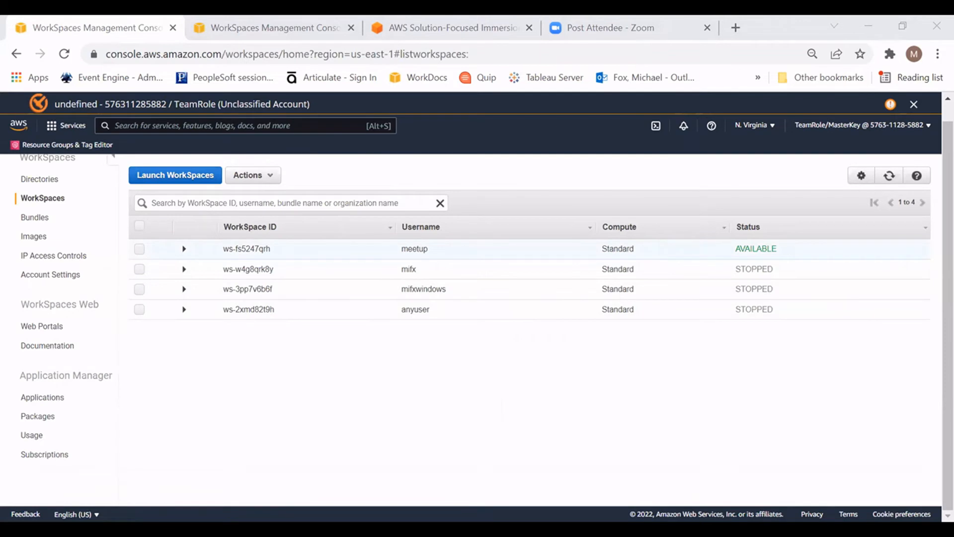
# Step: Open the meetup user's credential setup page and try to enter a matching new password in both password fields
pyautogui.click(328, 249)
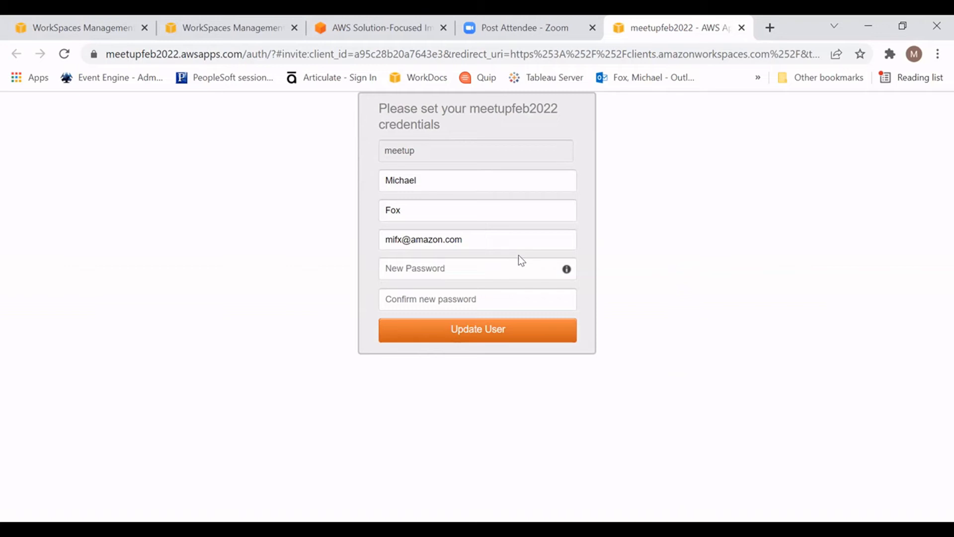
pyautogui.click(474, 268)
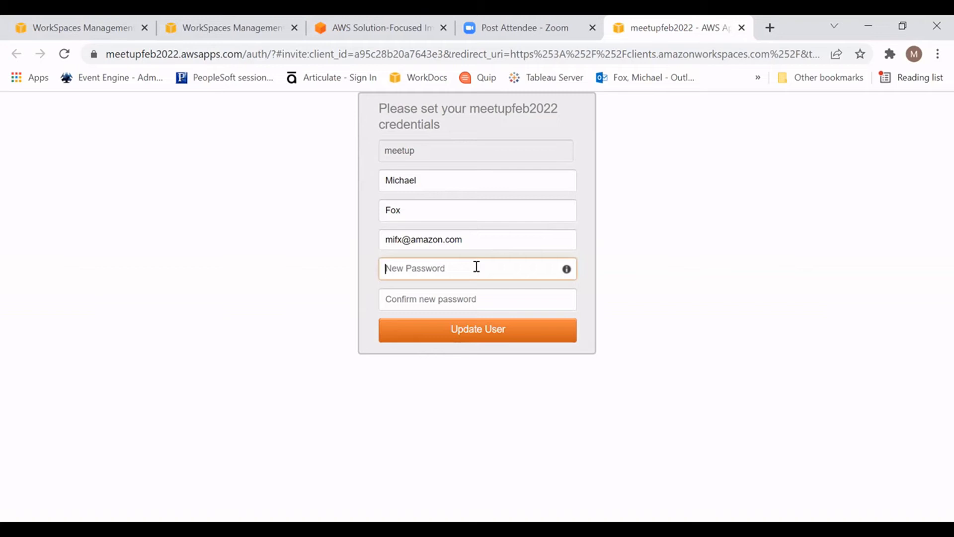
pyautogui.write('•••••••••••••')
pyautogui.press('Tab')
pyautogui.write('•••••••••')
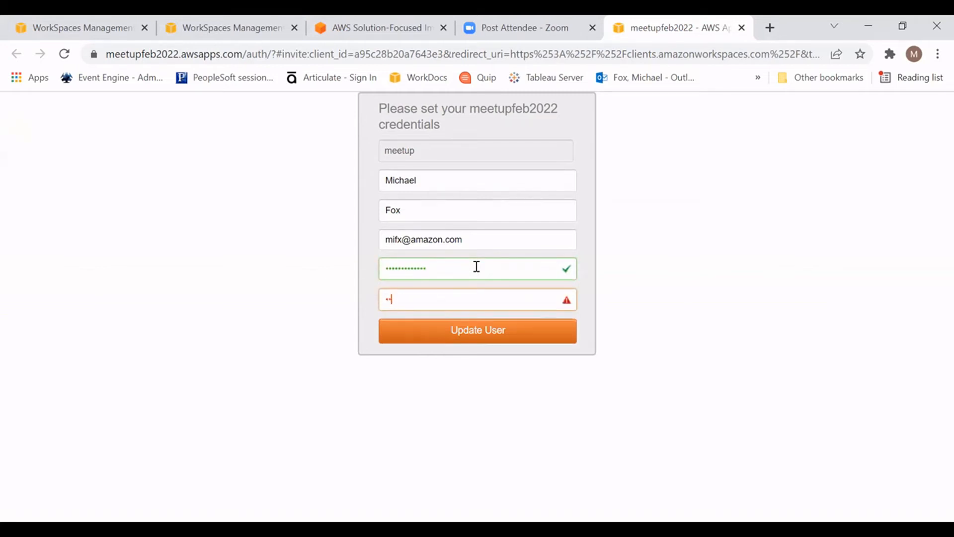
pyautogui.write('••••')
# Step: Re-enter the new password and its confirmation for the meetup user, and submit the user update
pyautogui.hotkey('shift', 'Tab')
pyautogui.write('••••••••')
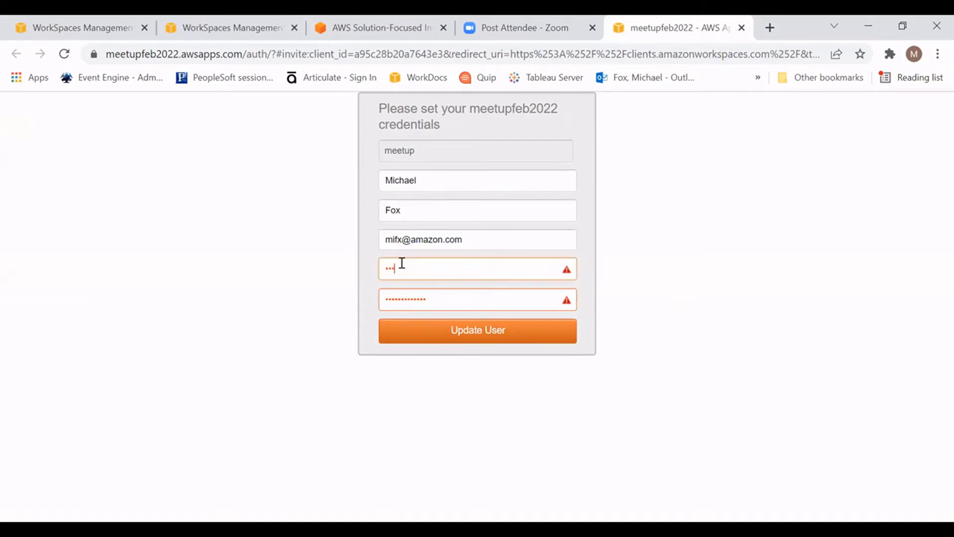
pyautogui.write('•••')
pyautogui.press('Tab')
pyautogui.write('•••••••••••')
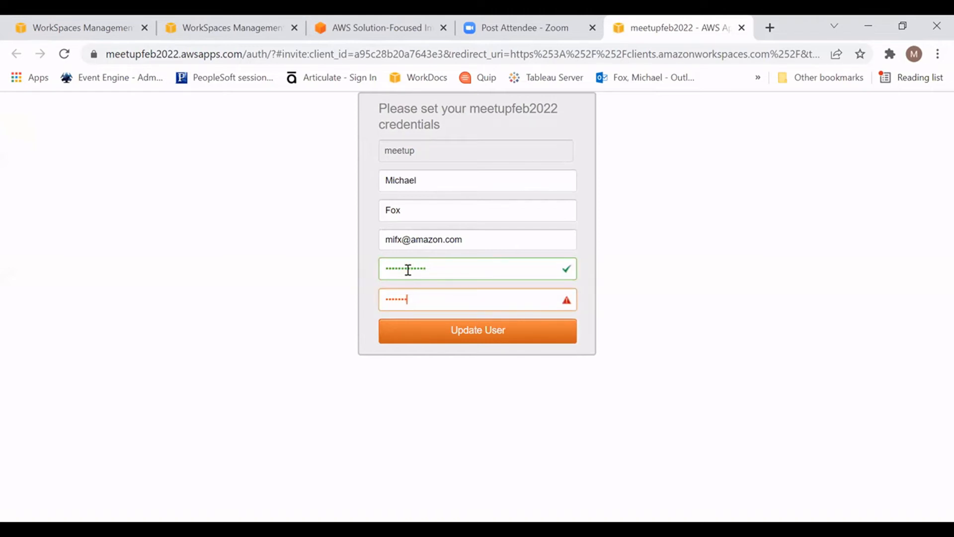
pyautogui.write('••')
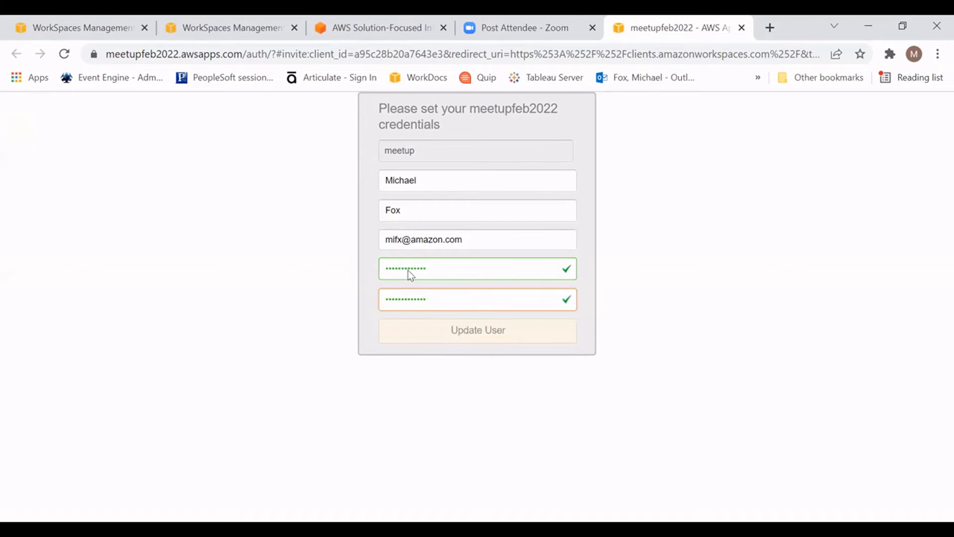
pyautogui.click(494, 322)
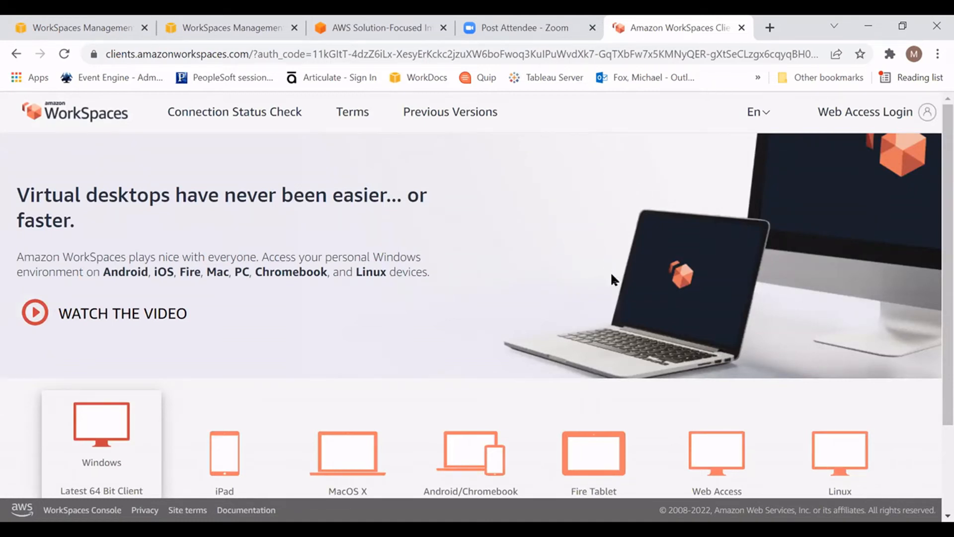
# Step: Compare the details of the meetup WorkSpace and the Amazon Linux 2 WorkSpace, including their registration codes and launch bundles
pyautogui.click(214, 28)
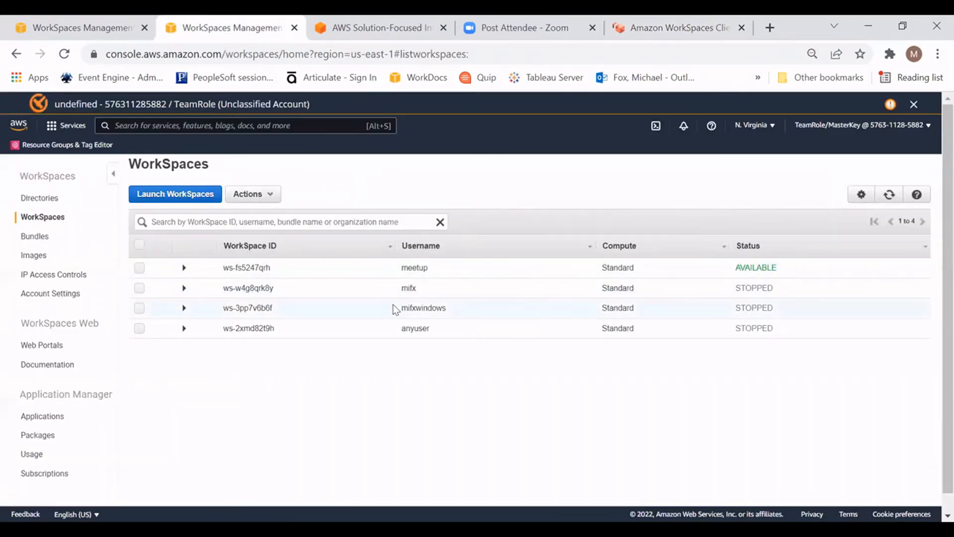
pyautogui.click(184, 268)
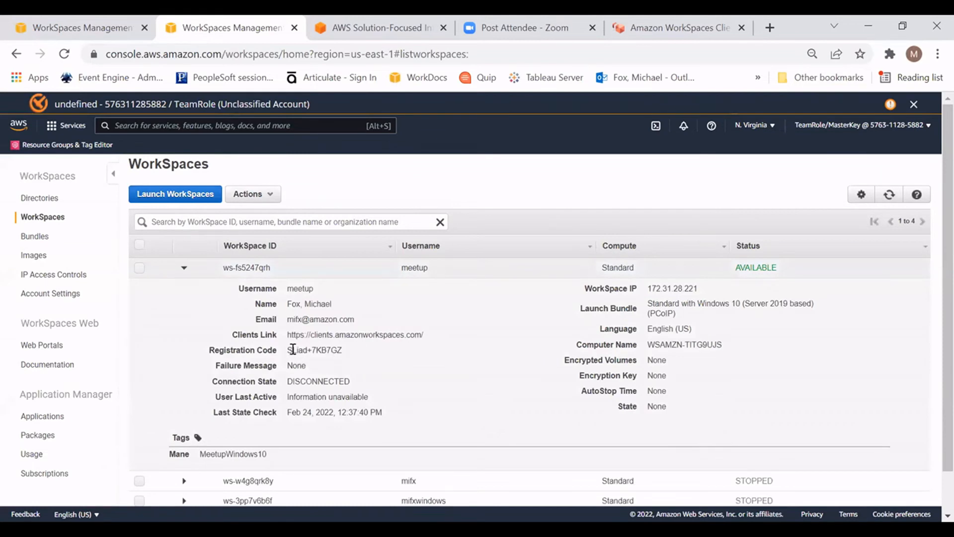
pyautogui.moveTo(288, 349); pyautogui.dragTo(343, 350)
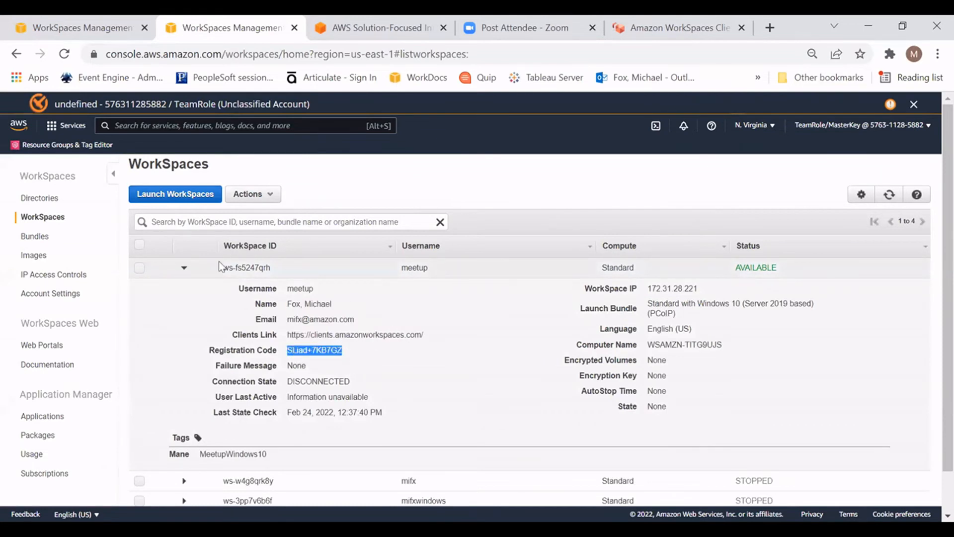
pyautogui.click(184, 267)
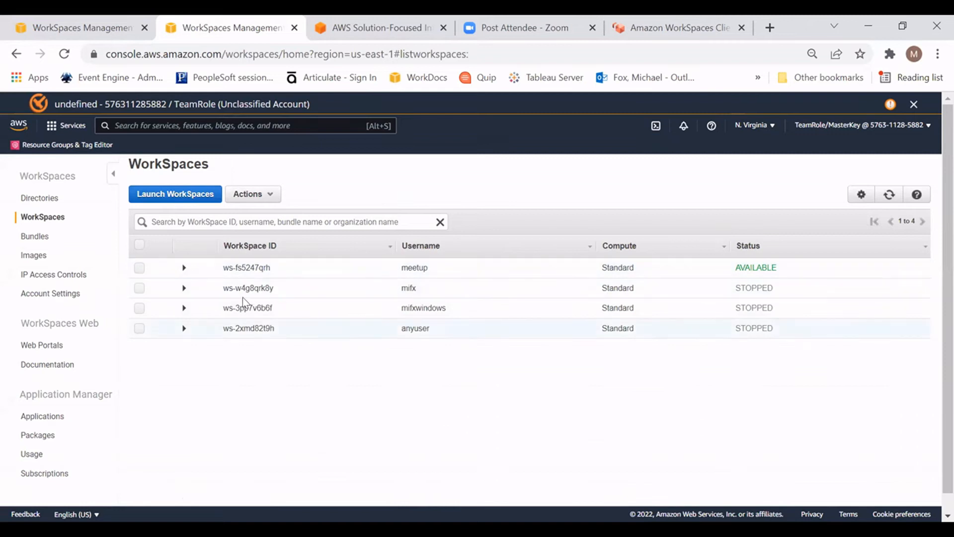
pyautogui.click(184, 288)
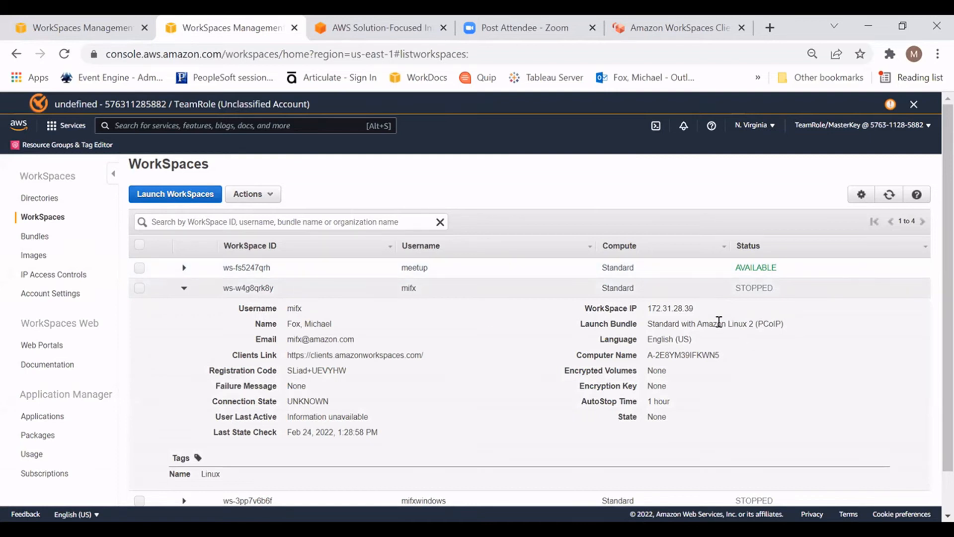
# Step: Copy the registration code from the meetup WorkSpace's details
pyautogui.click(184, 269)
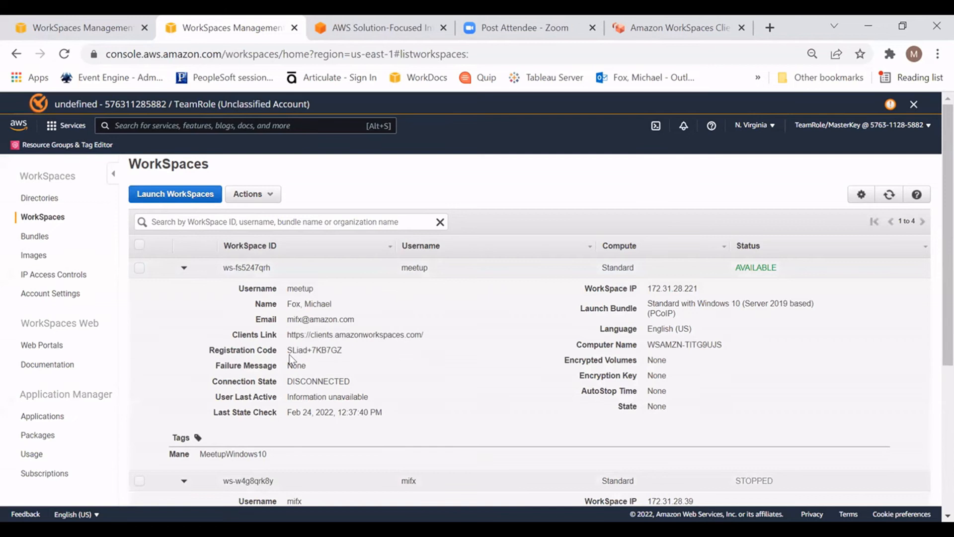
pyautogui.moveTo(286, 349); pyautogui.dragTo(347, 353)
pyautogui.rightClick(321, 352)
pyautogui.click(348, 365)
pyautogui.click(750, 379)
# Step: Review the client options on the Amazon WorkSpaces client page, including Web Access, and return to the WorkSpaces console
pyautogui.click(676, 33)
pyautogui.scroll(-1, 74, 397)
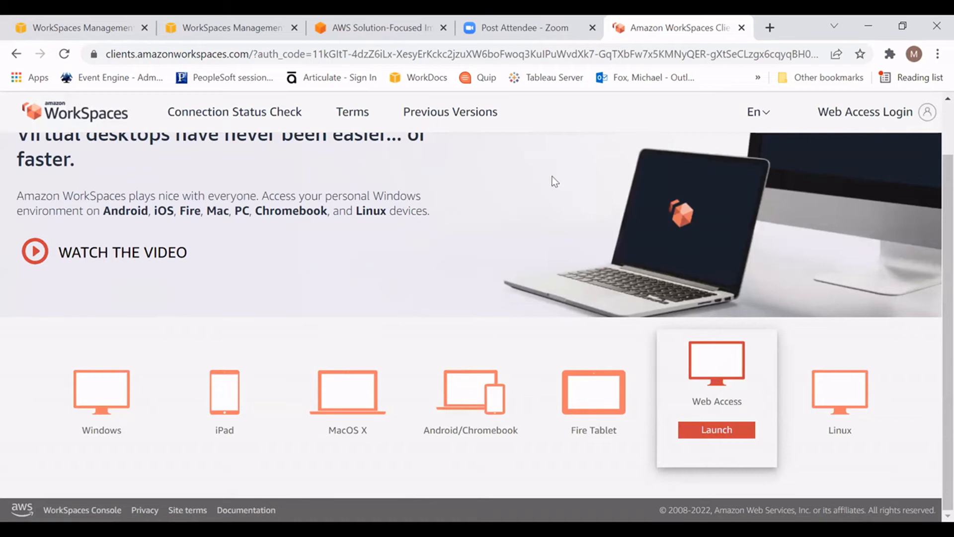
pyautogui.click(207, 31)
pyautogui.click(124, 32)
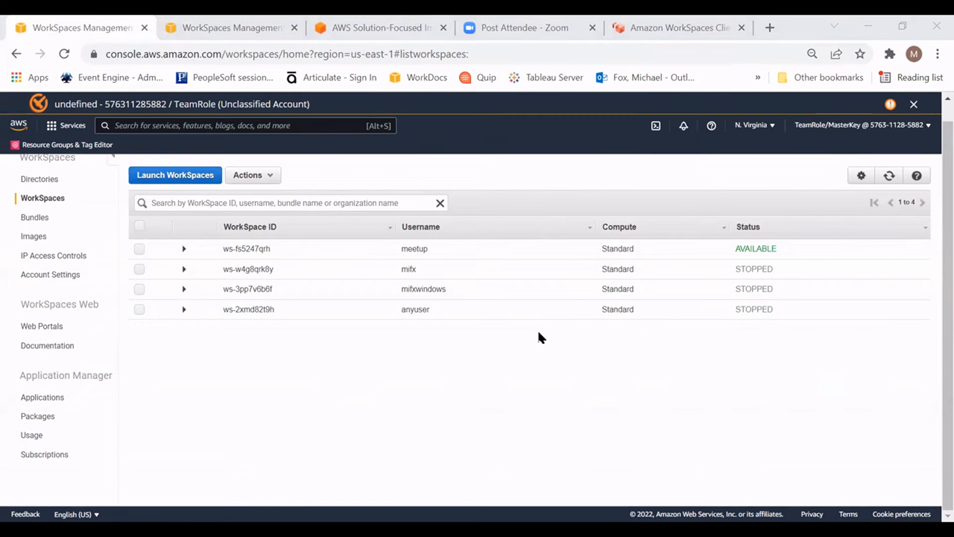
pyautogui.click(240, 39)
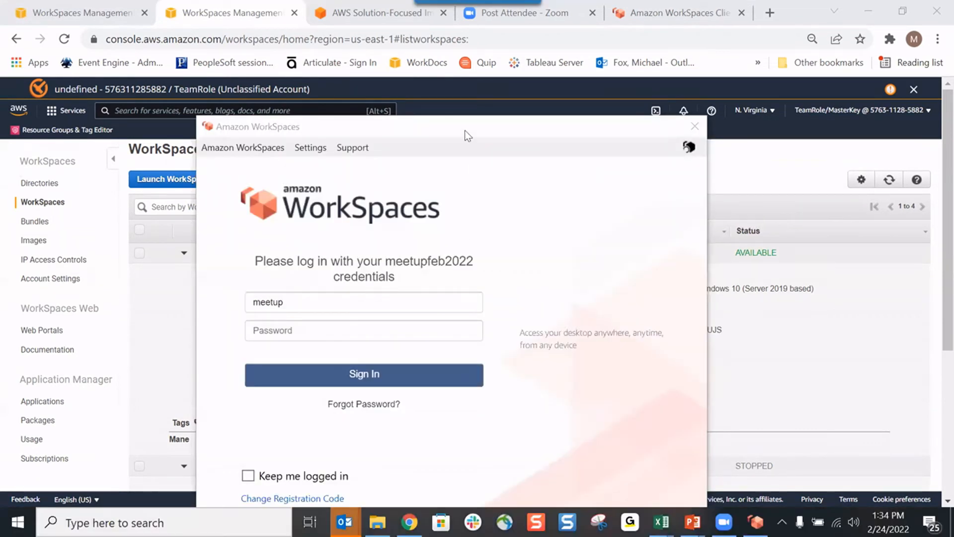
# Step: Reposition the Amazon WorkSpaces client login window, enter the account password for the meetup user and sign in
pyautogui.moveTo(469, 124); pyautogui.dragTo(501, 40)
pyautogui.click(353, 243)
pyautogui.write('•••••••••••••')
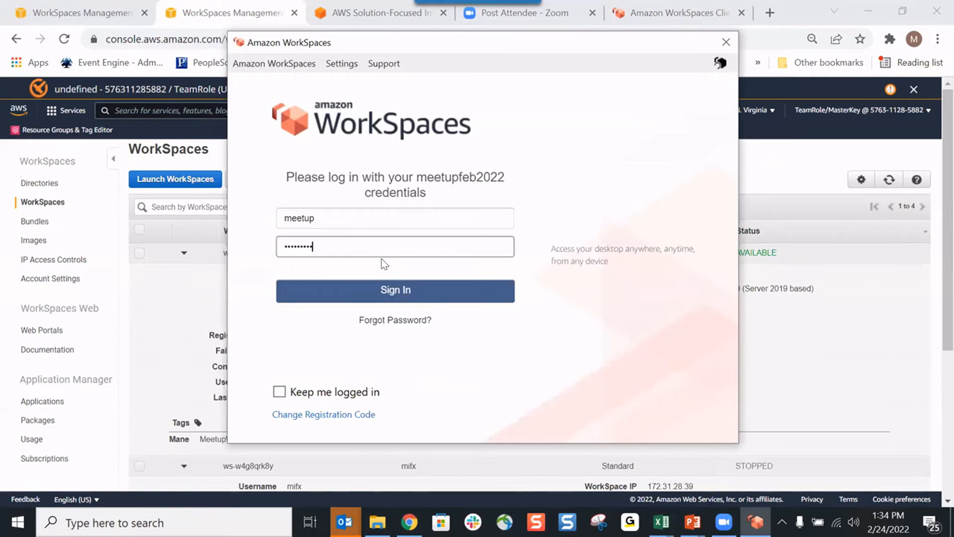
pyautogui.press('Return')
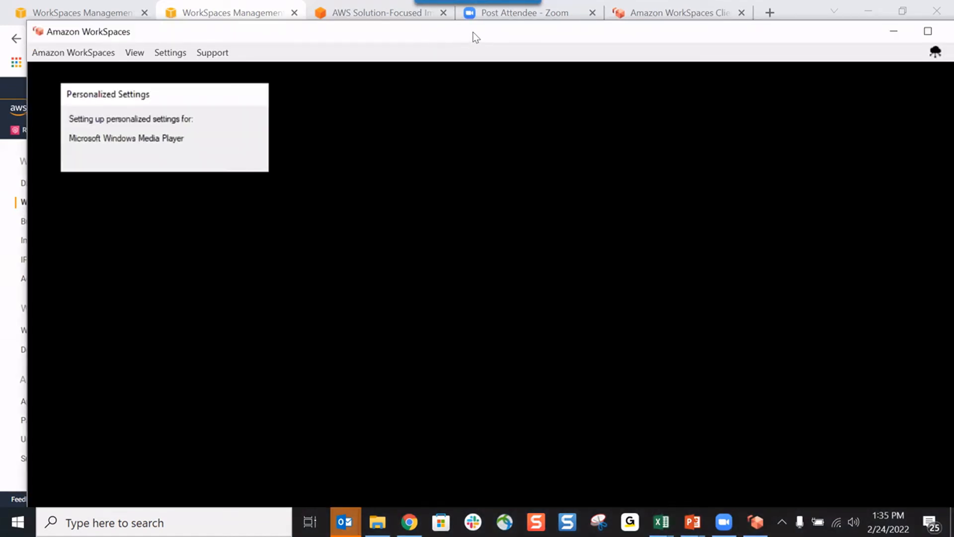
# Step: Decline making the meetup WorkSpace discoverable on the network, adjust its window position and minimize it
pyautogui.moveTo(474, 33); pyautogui.dragTo(450, 19)
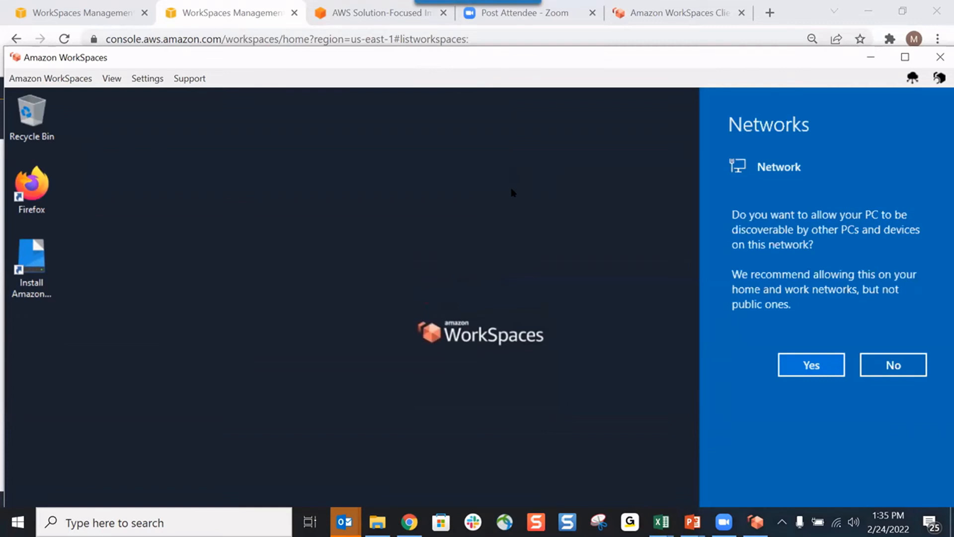
pyautogui.click(903, 362)
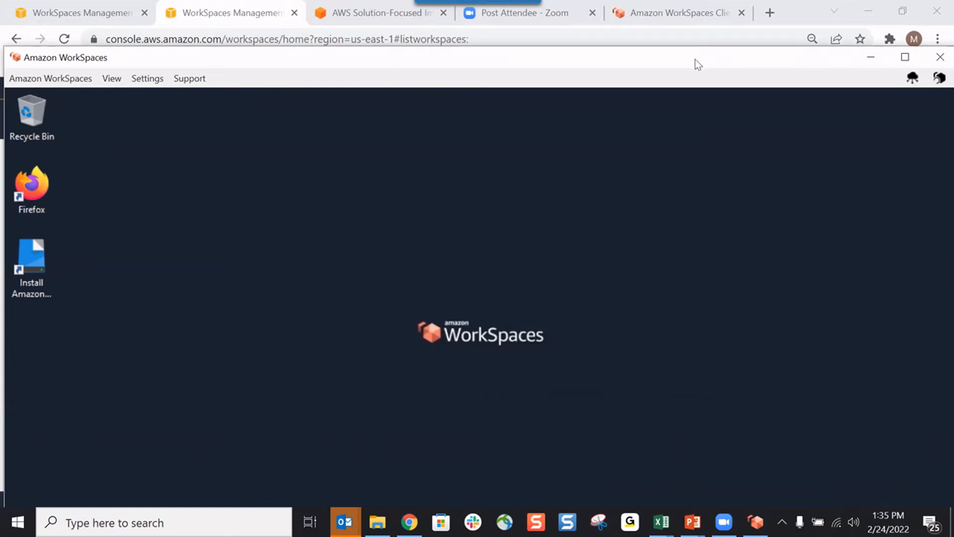
pyautogui.moveTo(696, 59); pyautogui.dragTo(663, 109)
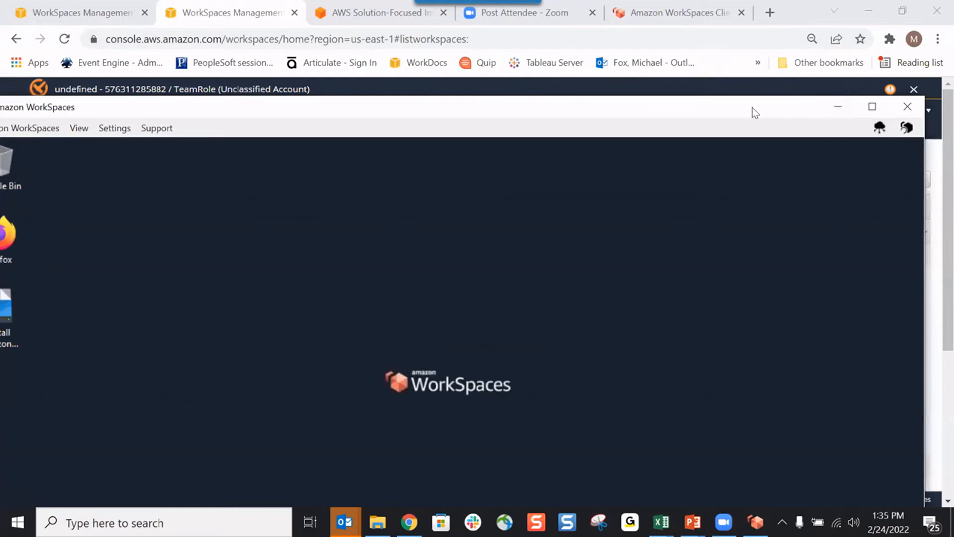
pyautogui.moveTo(756, 112); pyautogui.dragTo(791, 108)
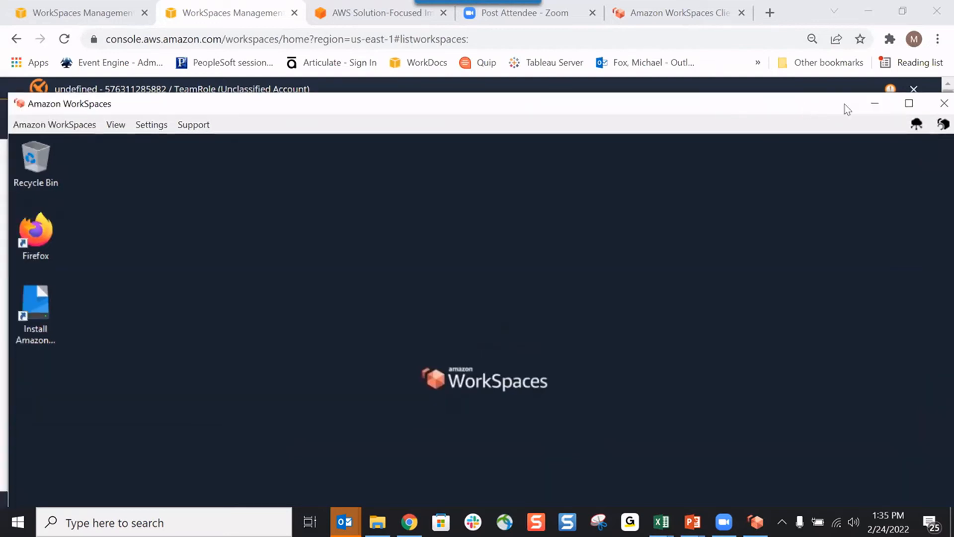
pyautogui.click(870, 104)
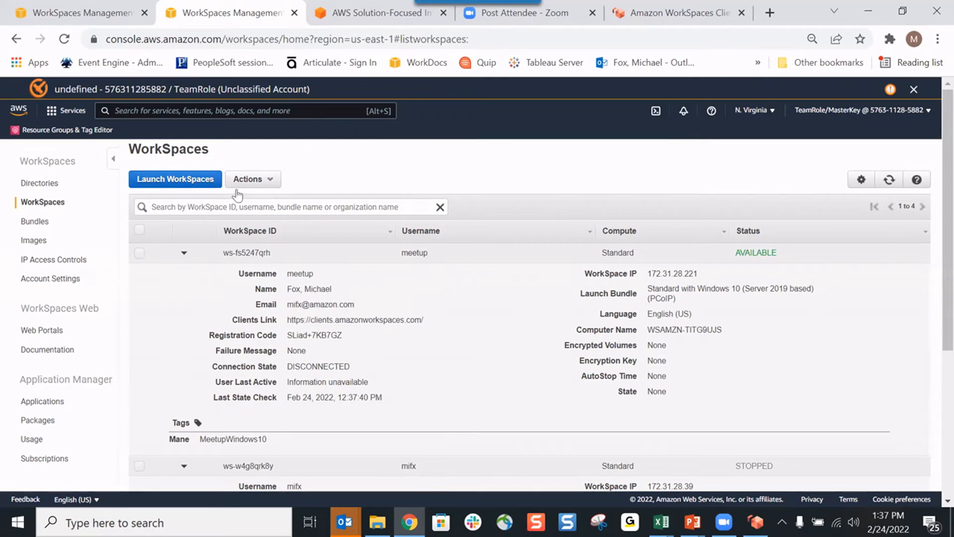
# Step: Look over the console's directories, WorkSpaces and custom bundles, and return to the WorkSpaces list
pyautogui.click(37, 184)
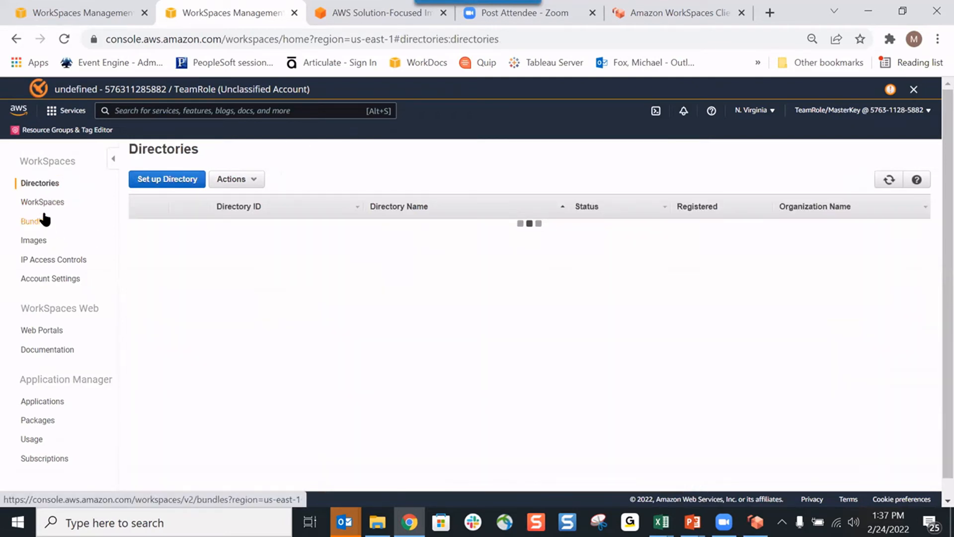
pyautogui.click(41, 203)
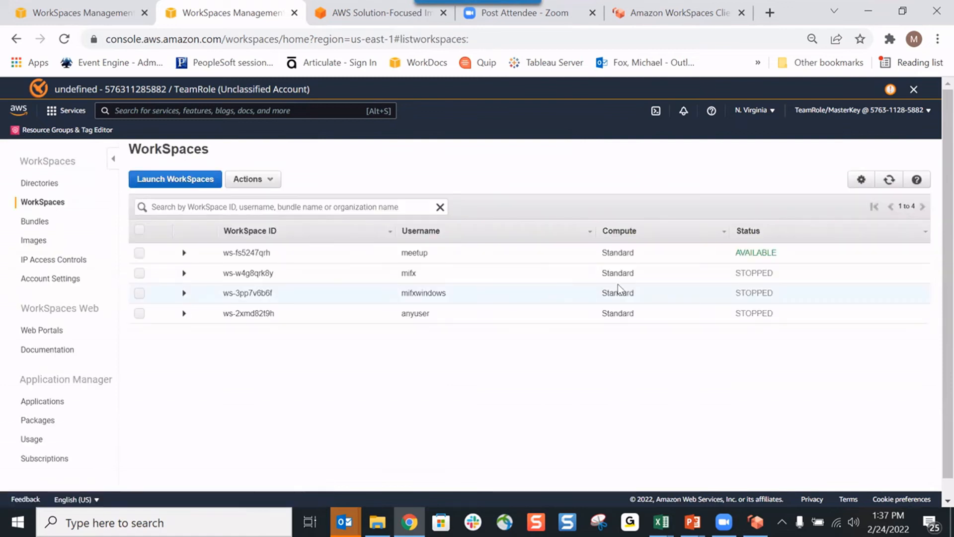
pyautogui.click(140, 313)
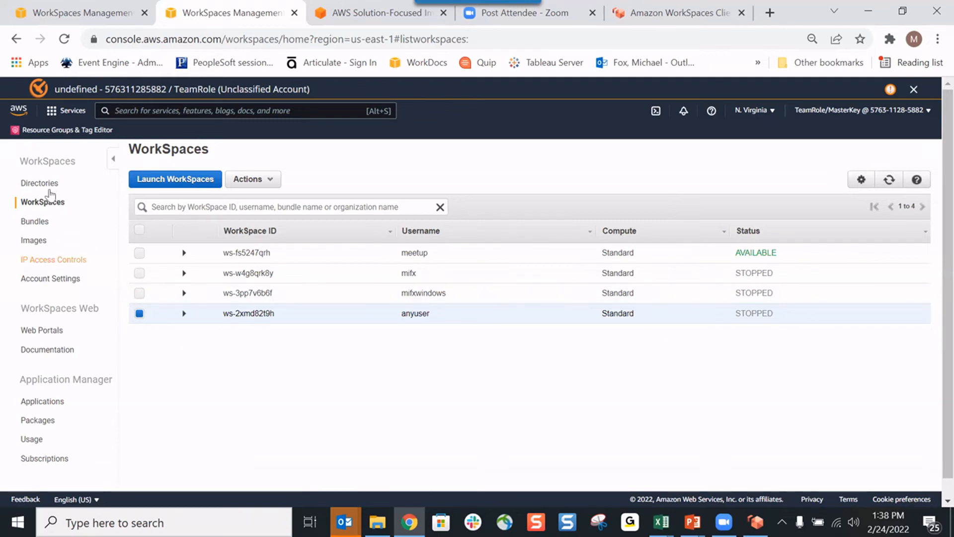
pyautogui.click(40, 224)
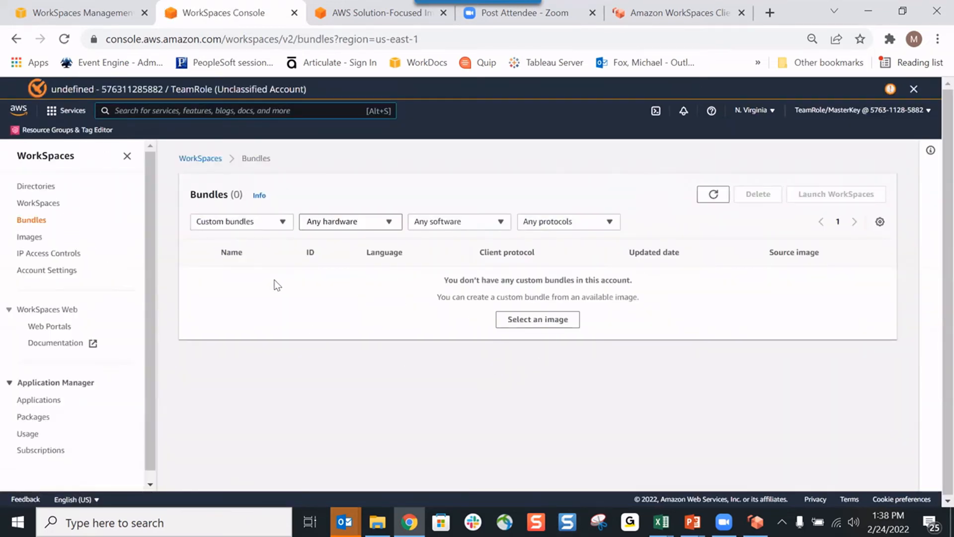
pyautogui.click(39, 203)
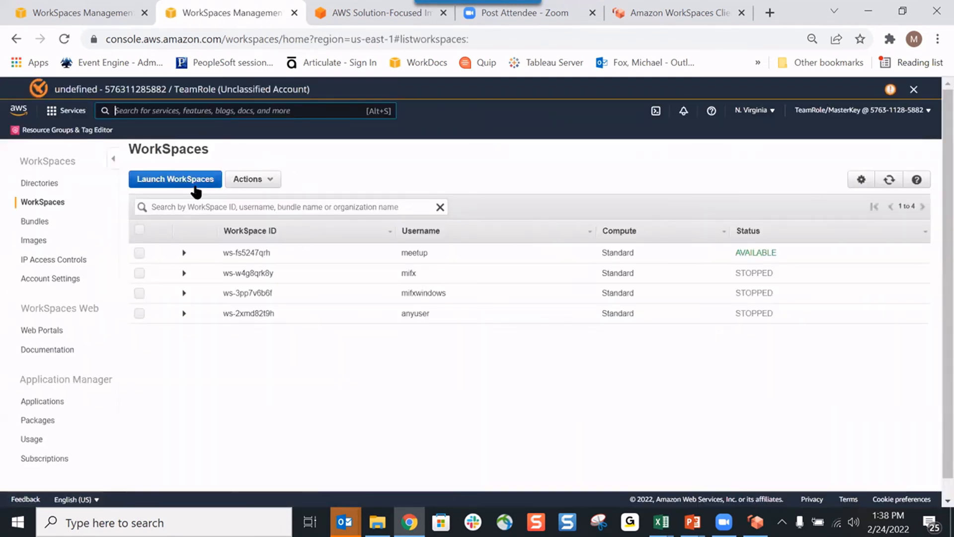
# Step: Start a WorkSpace launch in the Meetup.Feb.local directory and create the user mikerrrr with a first name, last name and e-mail address
pyautogui.click(192, 184)
pyautogui.click(512, 329)
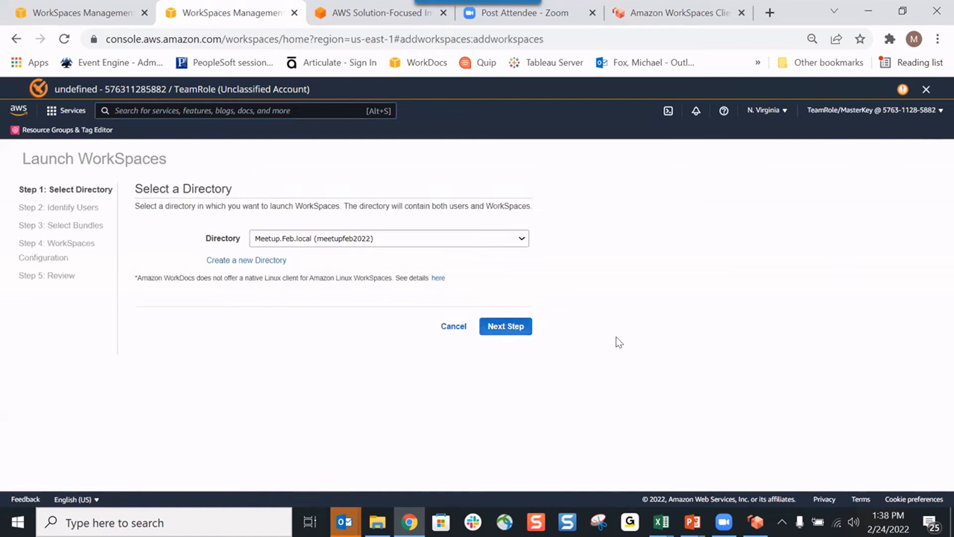
pyautogui.click(200, 296)
pyautogui.write('mikerrrr')
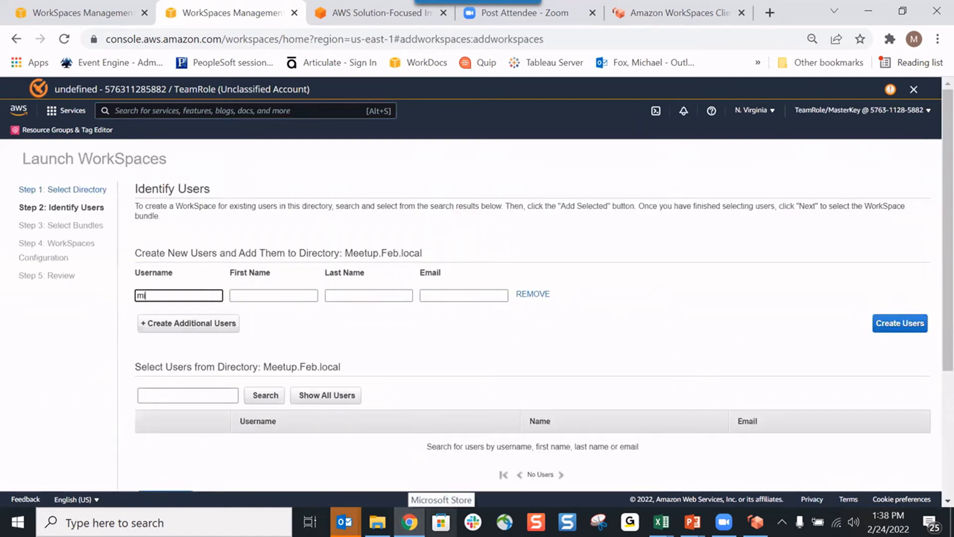
pyautogui.click(298, 295)
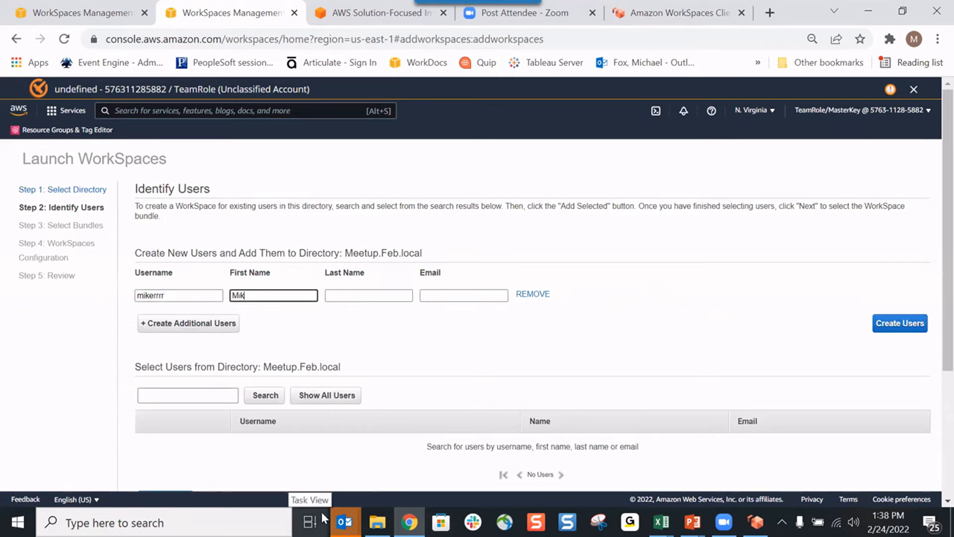
pyautogui.press('Tab')
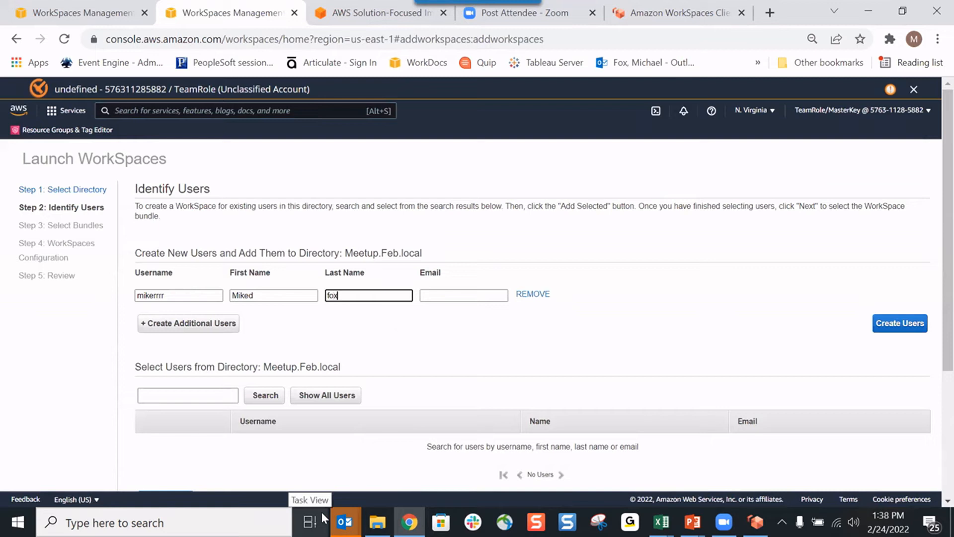
pyautogui.press('Tab')
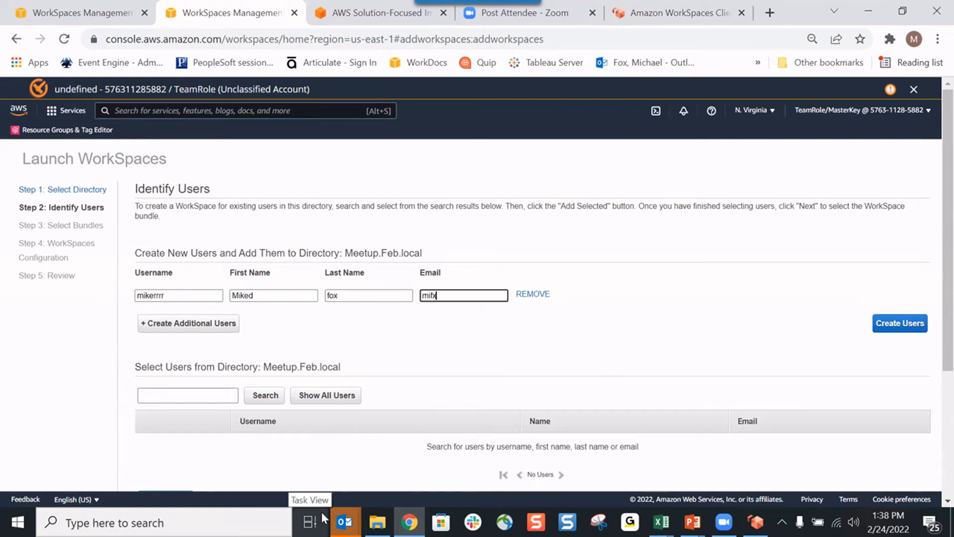
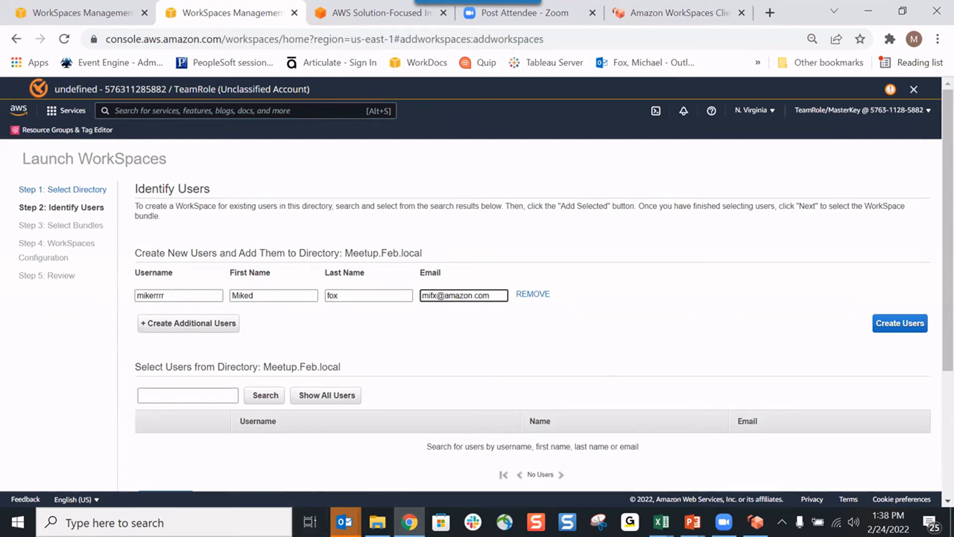
pyautogui.click(913, 328)
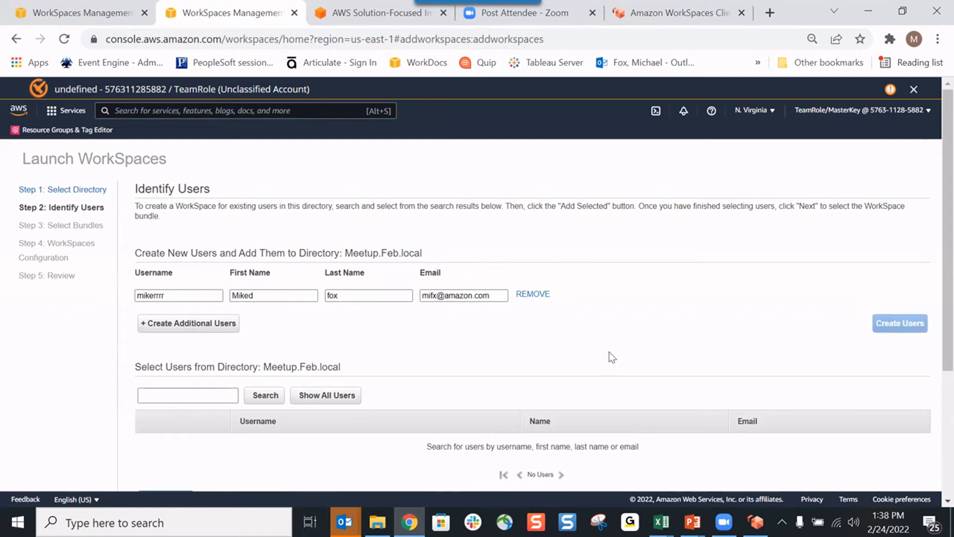
# Step: Continue the WorkSpace launch with the newly created Meetup.Feb.local user and proceed to bundle selection
pyautogui.scroll(-1, 530, 363)
pyautogui.scroll(-2, 533, 364)
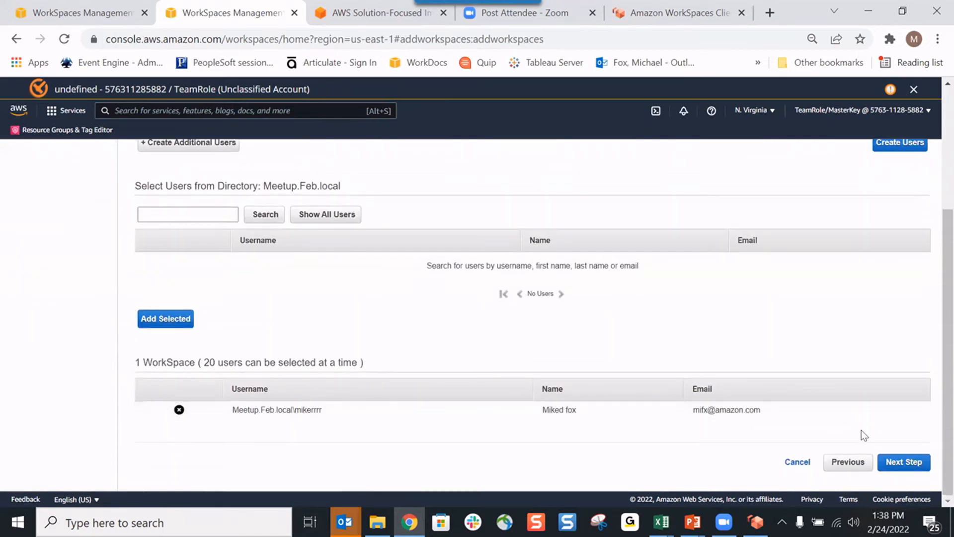
pyautogui.click(903, 461)
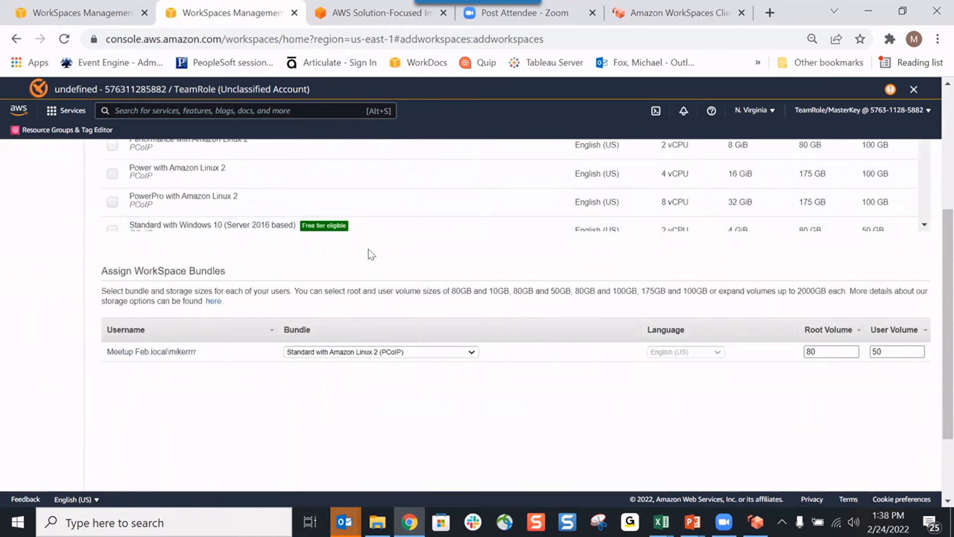
# Step: Look through the available Amazon Linux 2 and Windows 10 bundles, comparing their protocols, CPU, memory and volume sizes
pyautogui.scroll(3, 388, 254)
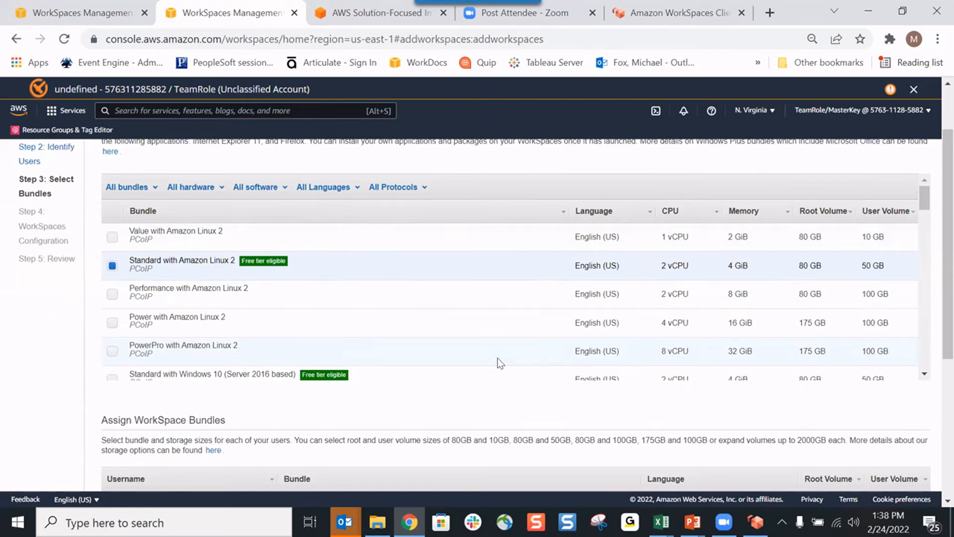
pyautogui.scroll(-3, 488, 348)
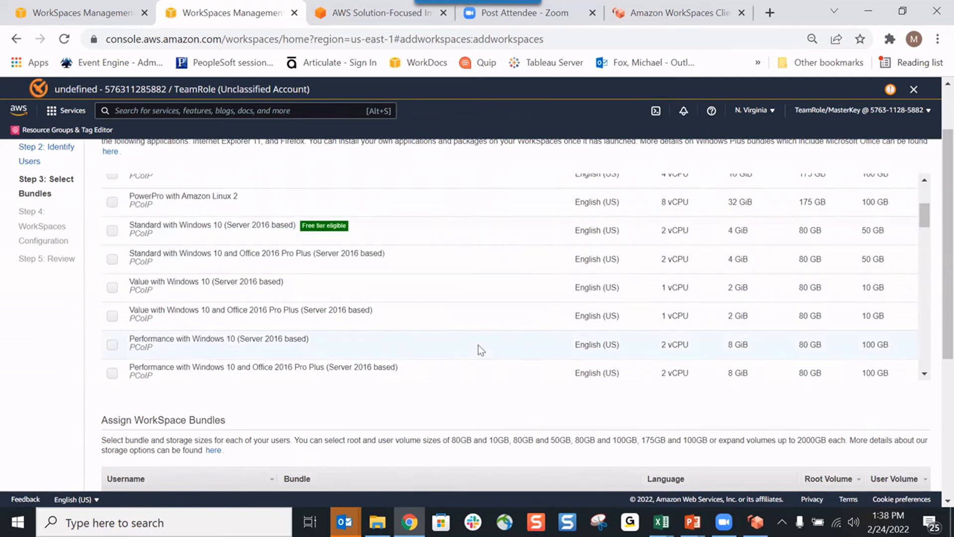
pyautogui.scroll(-10, 472, 319)
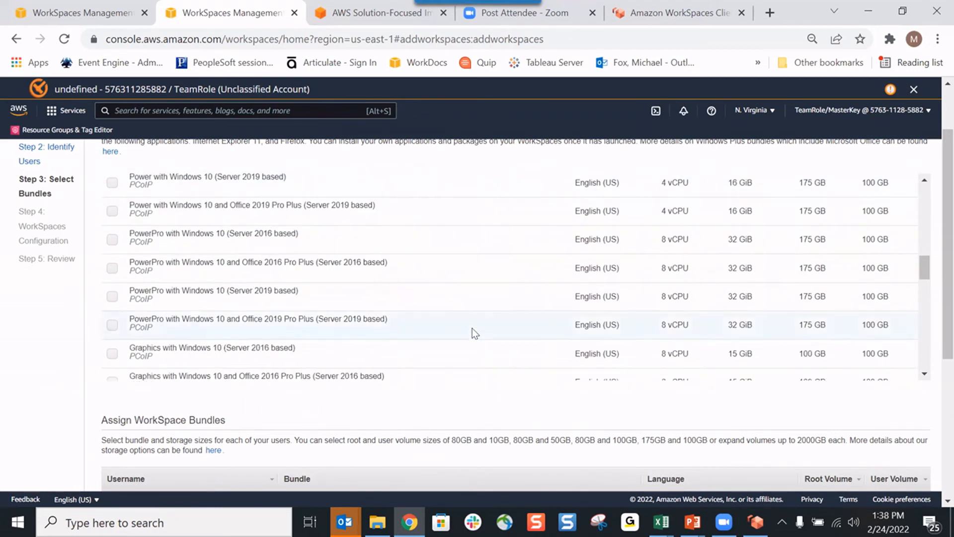
pyautogui.scroll(-6, 475, 329)
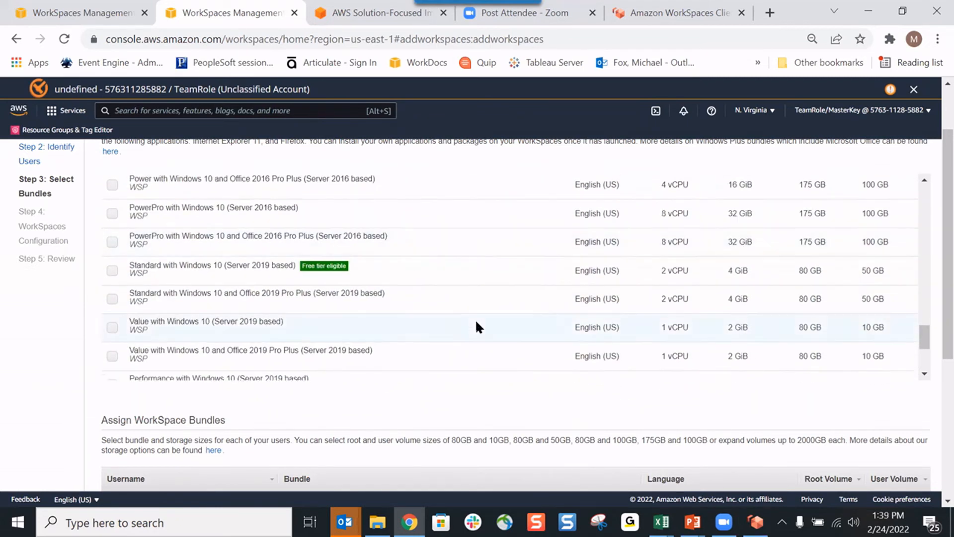
pyautogui.scroll(-3, 476, 323)
pyautogui.scroll(6, 476, 328)
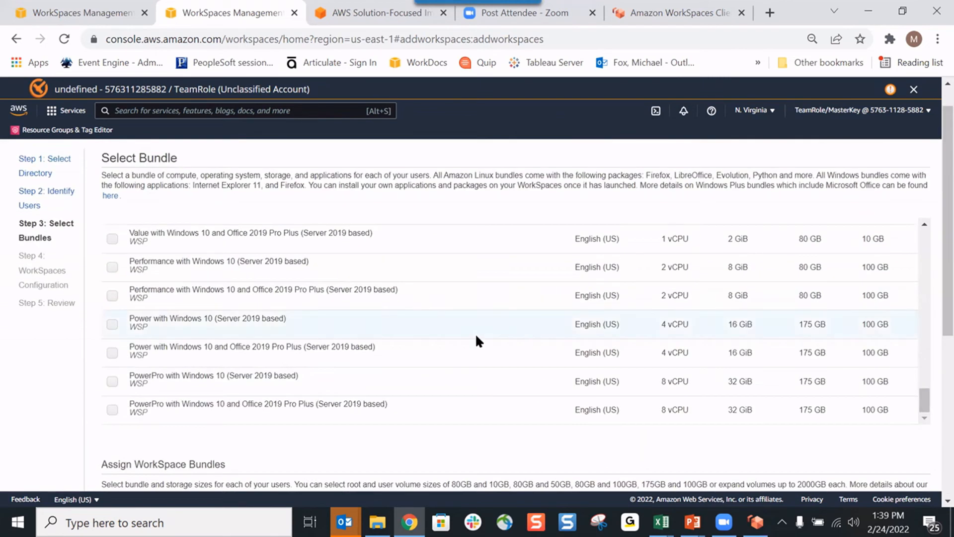
pyautogui.scroll(8, 475, 332)
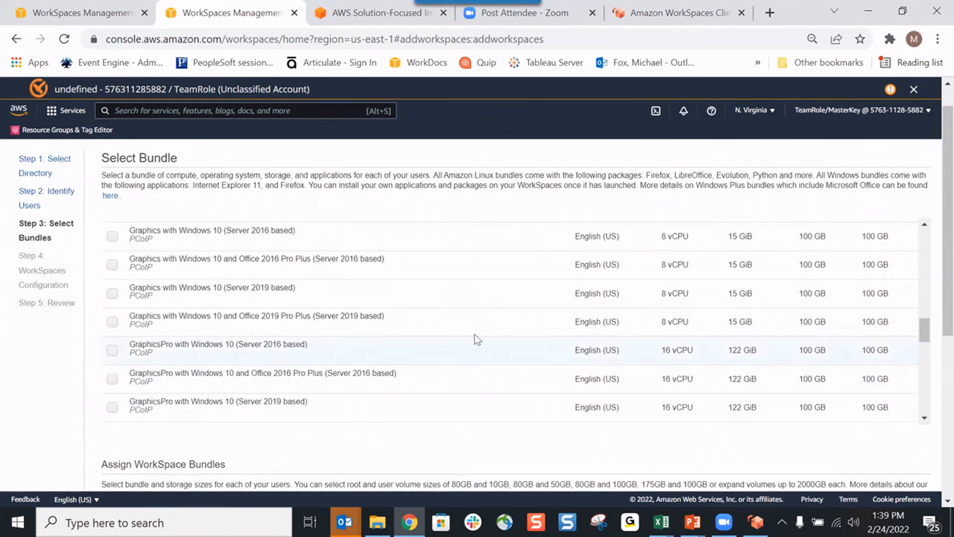